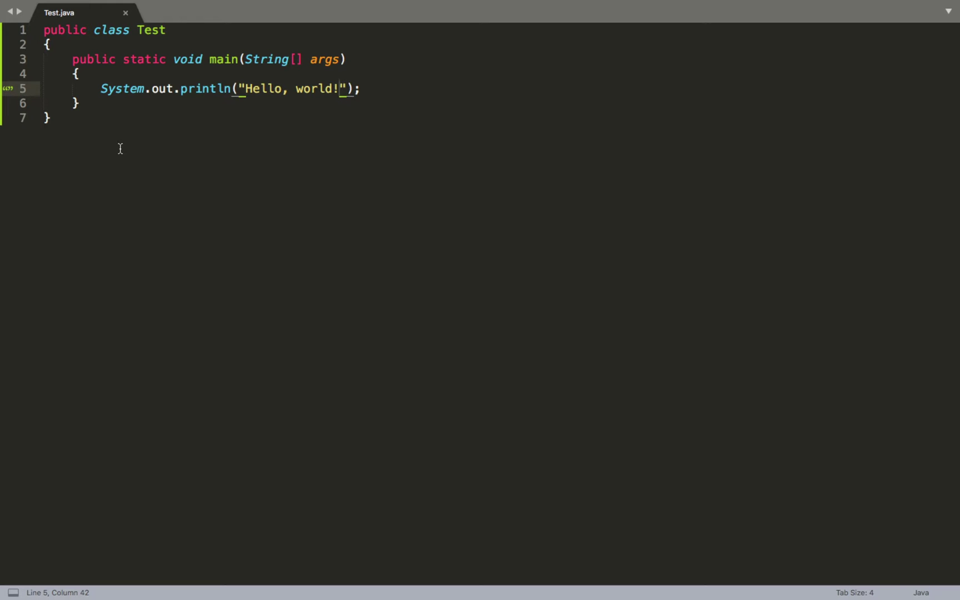
Step: Switch to Chrome, open Oracle's JDK 8u111 with NetBeans 8.2 result and accept its license agreement
key(super+Tab)
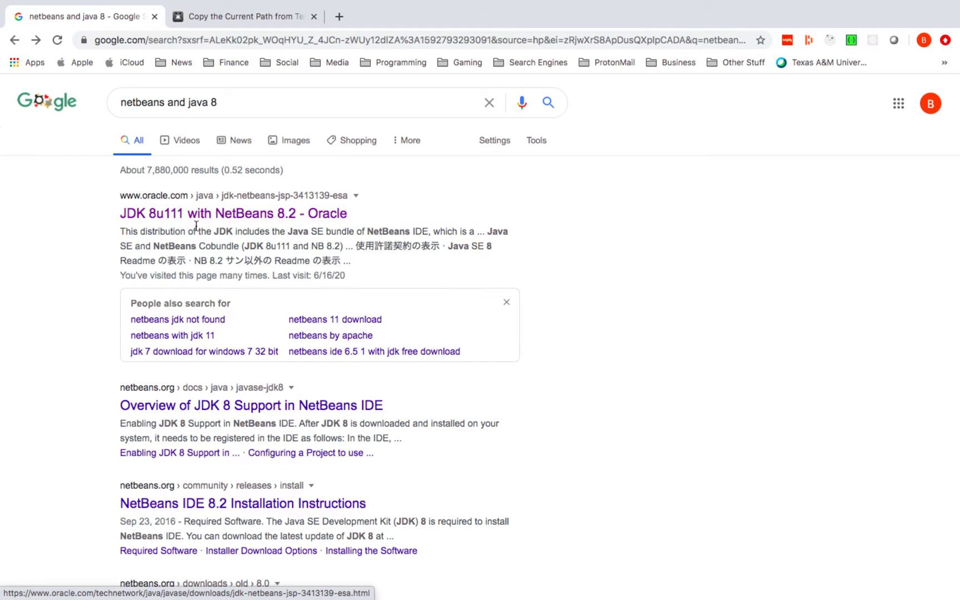
click(232, 217)
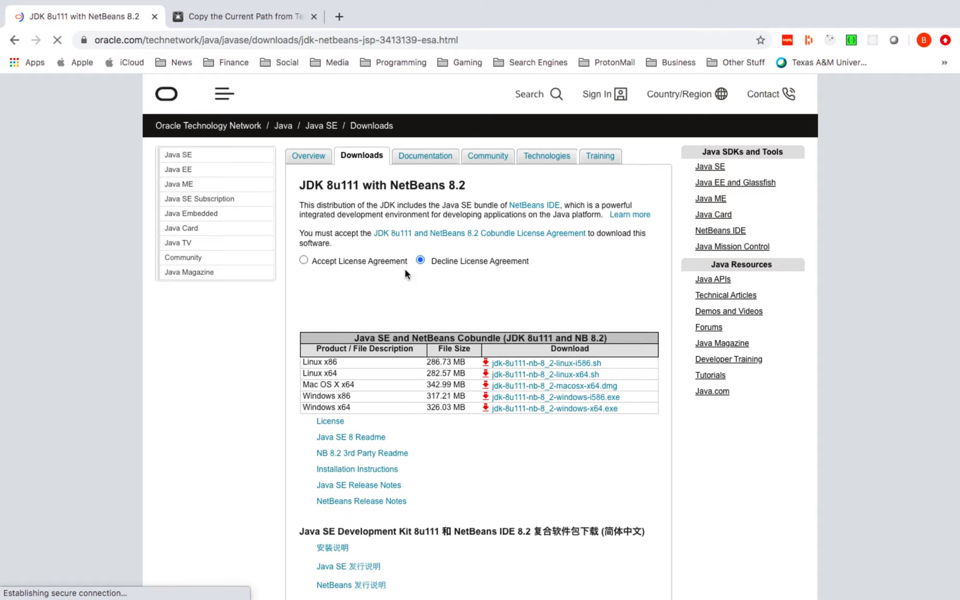
scroll(423, 318, down, 3)
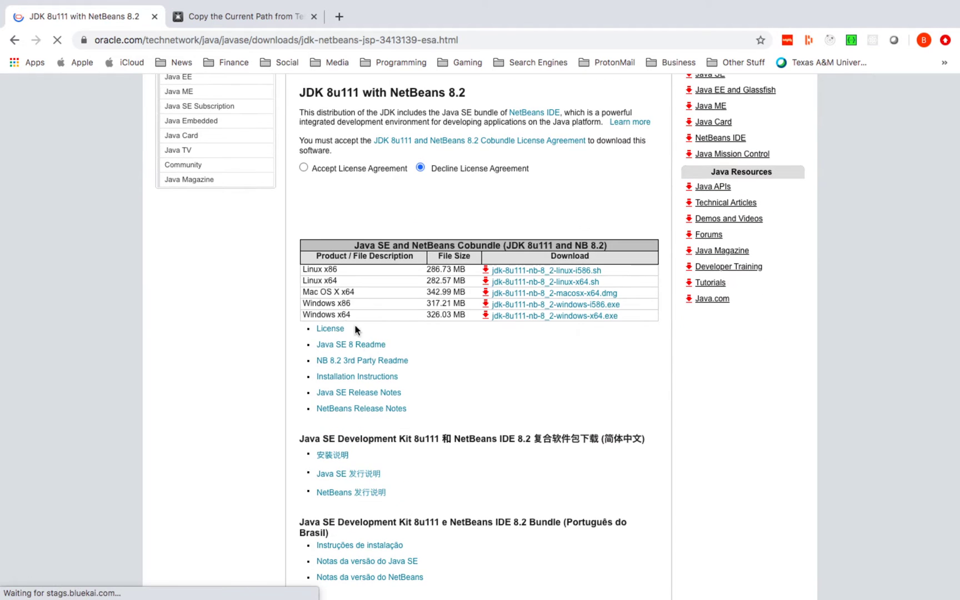
click(304, 167)
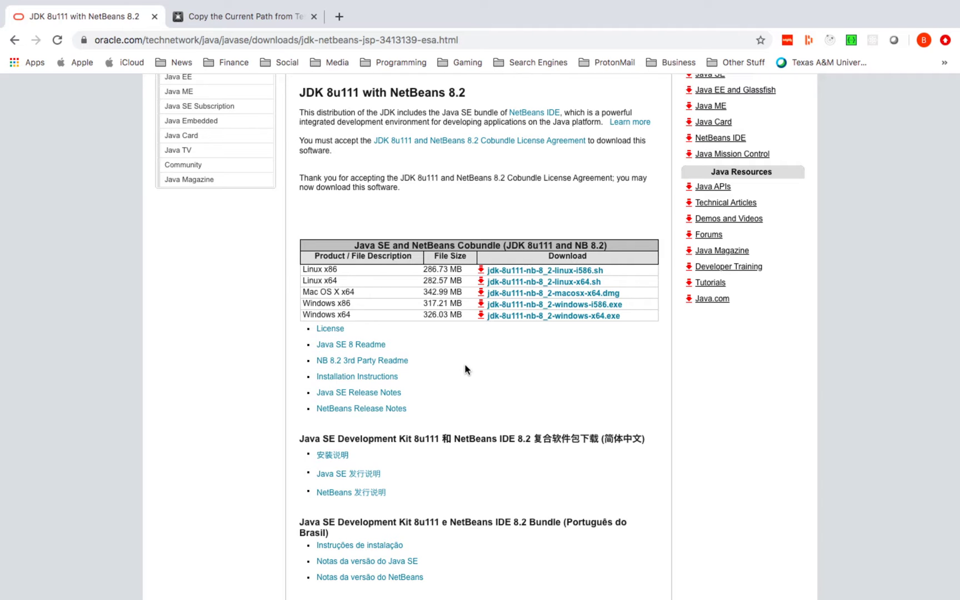
Step: Switch to Finder and go to the root folder "/"
key(ctrl+Left)
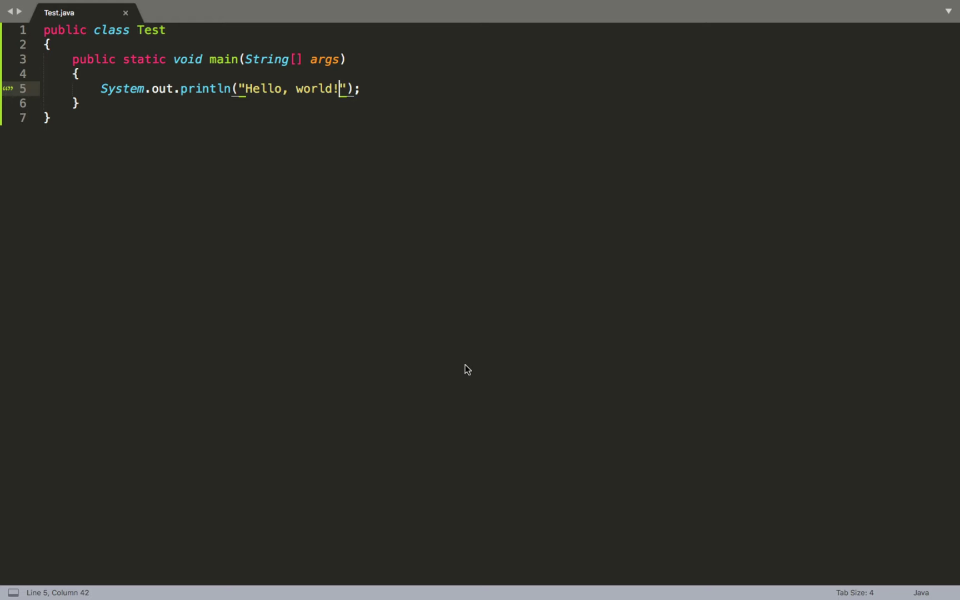
key(ctrl+Left)
key(ctrl+Left)
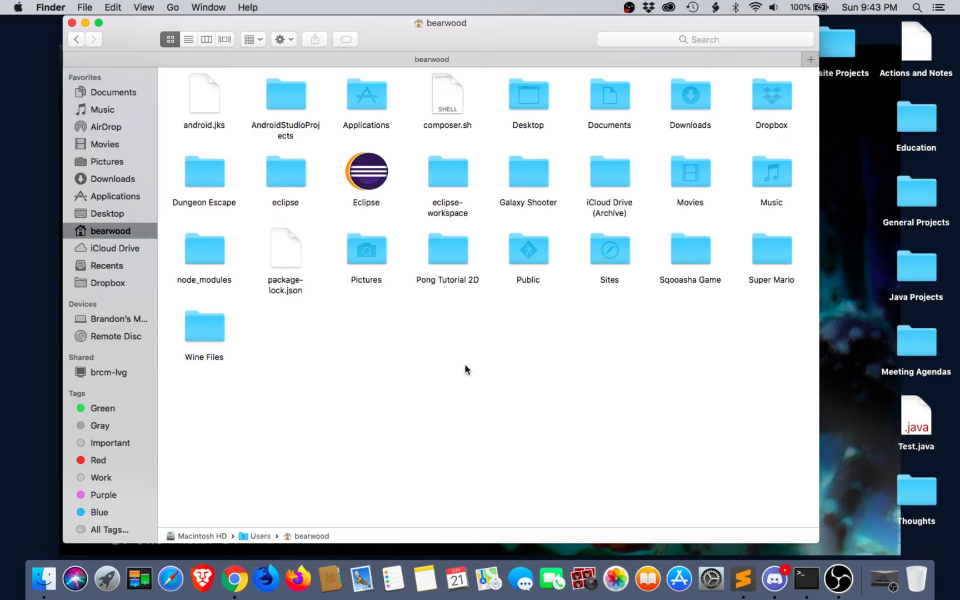
click(172, 8)
mouse_move(185, 231)
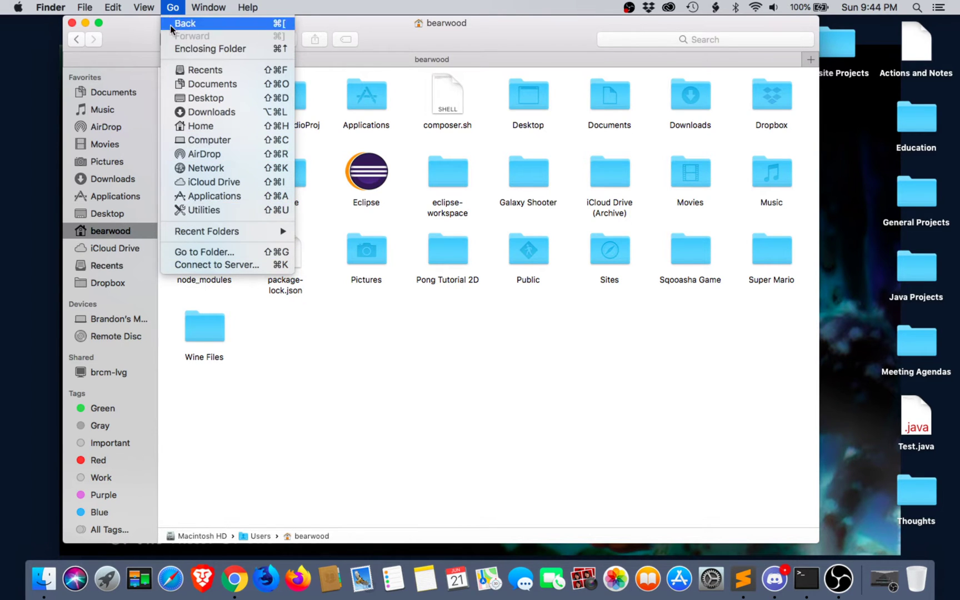
click(196, 252)
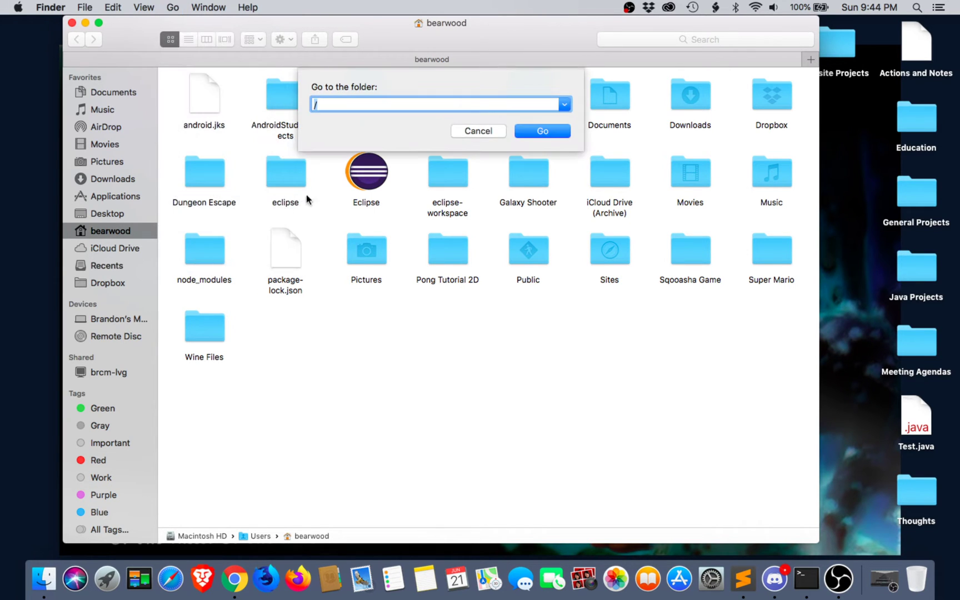
click(327, 108)
click(538, 134)
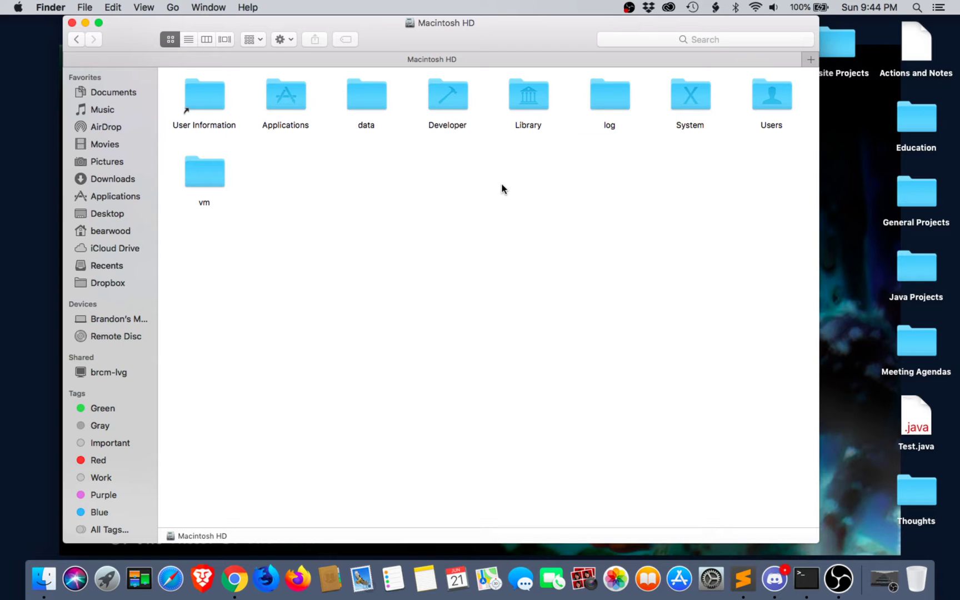
Step: Browse from the root folder through Library and Java into the JavaVirtualMachines folder
double_click(529, 100)
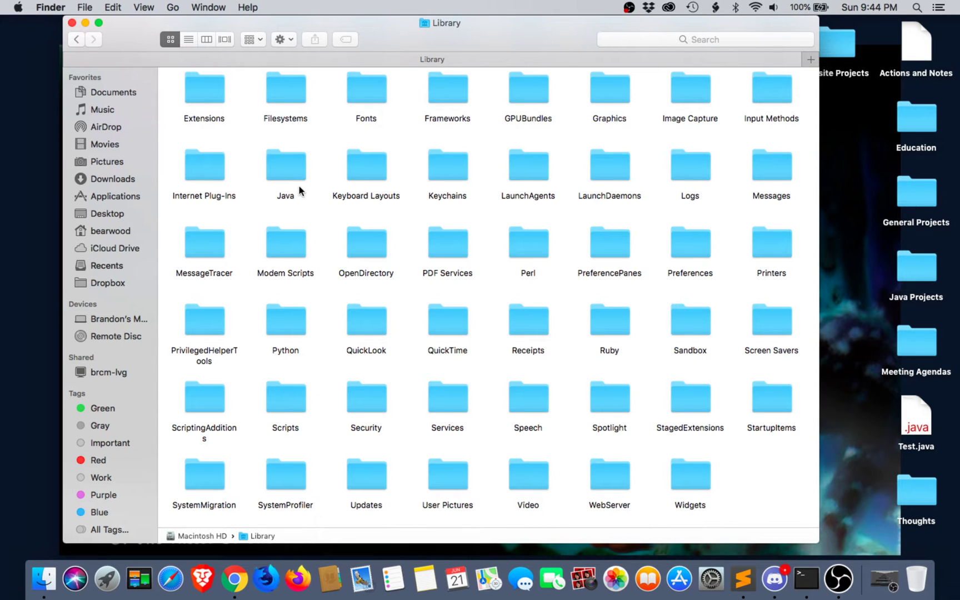
double_click(300, 167)
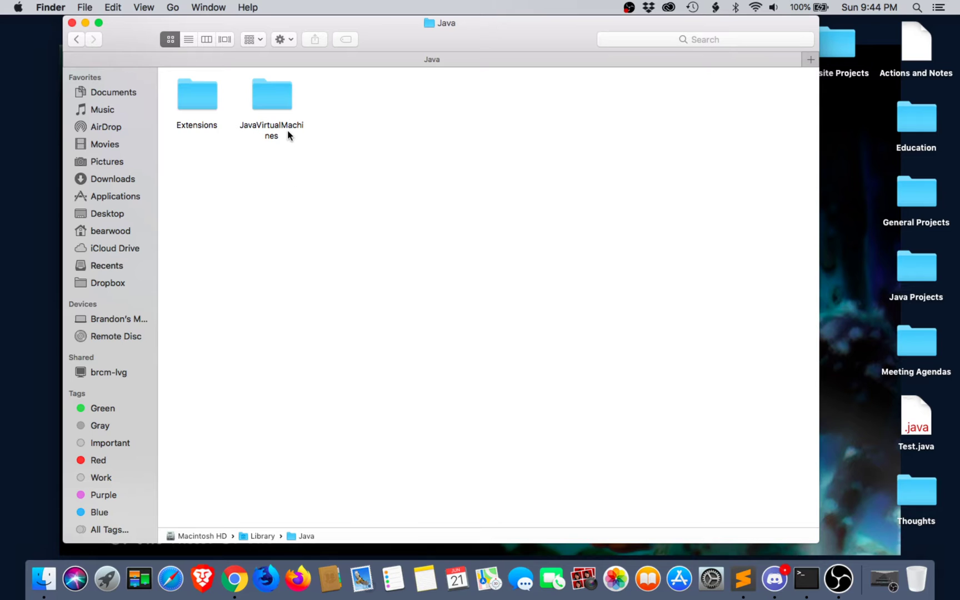
double_click(275, 98)
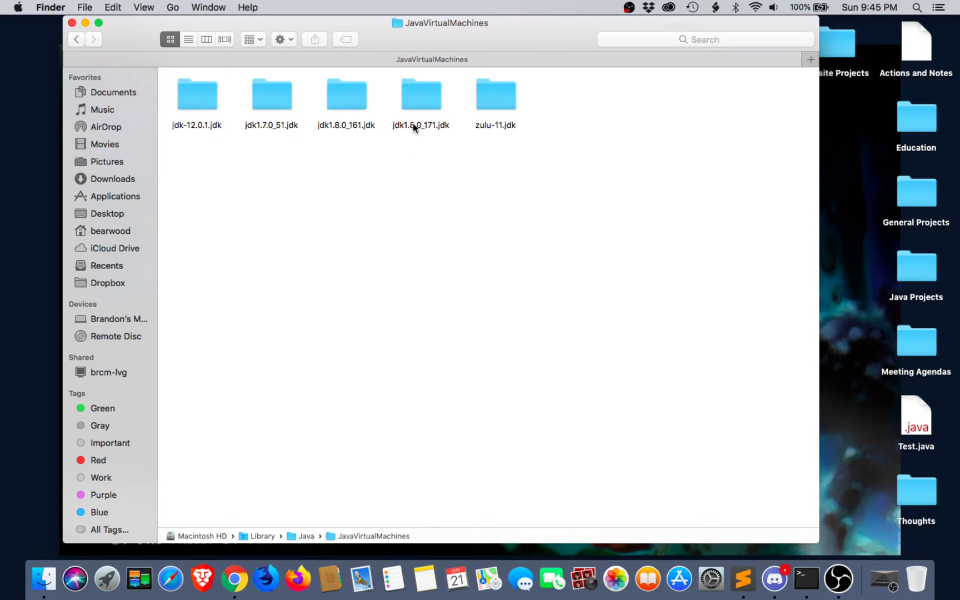
Step: View the Contents/Home folder of jdk1.8.0_171.jdk, and close the Finder window
double_click(424, 100)
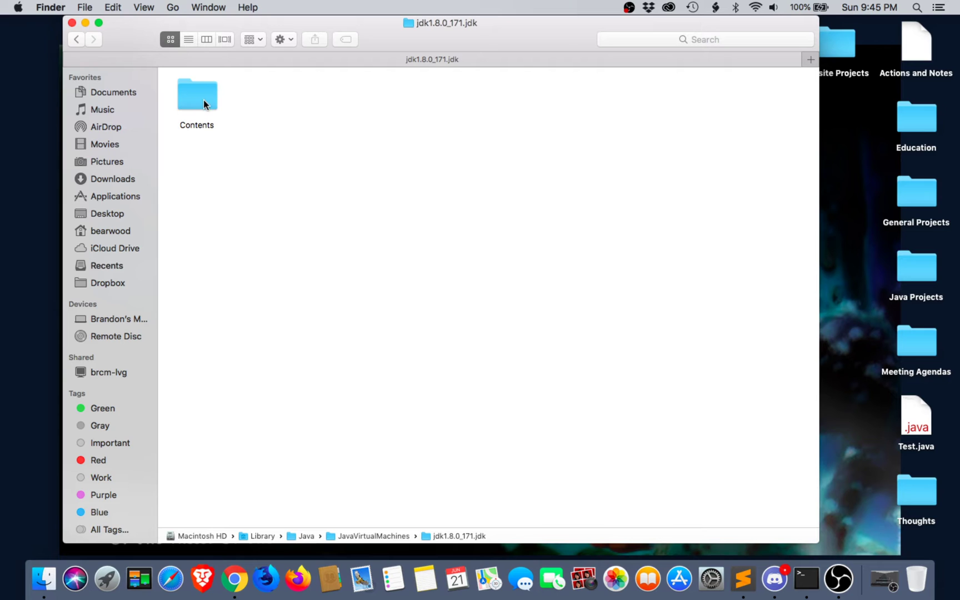
click(202, 101)
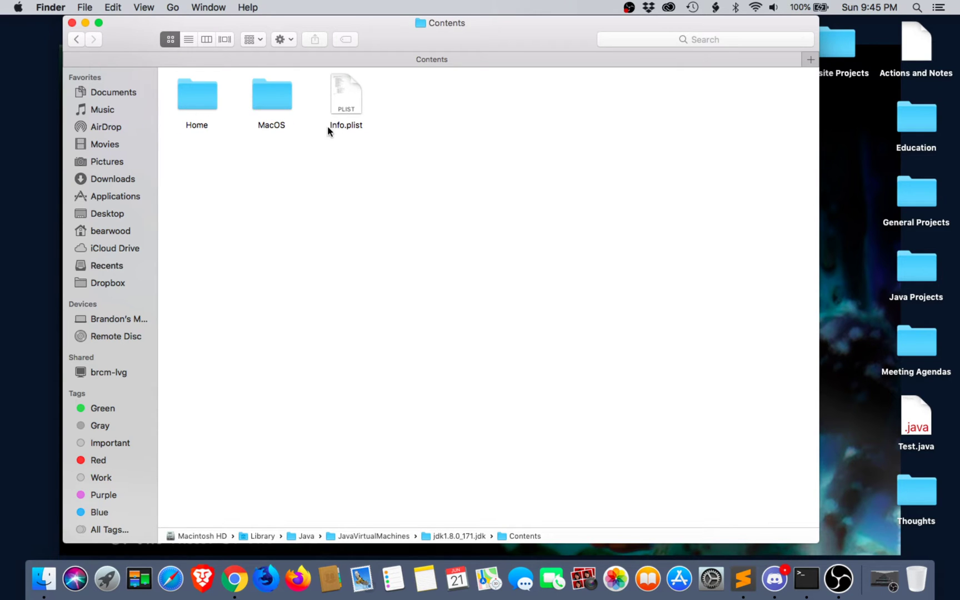
double_click(191, 107)
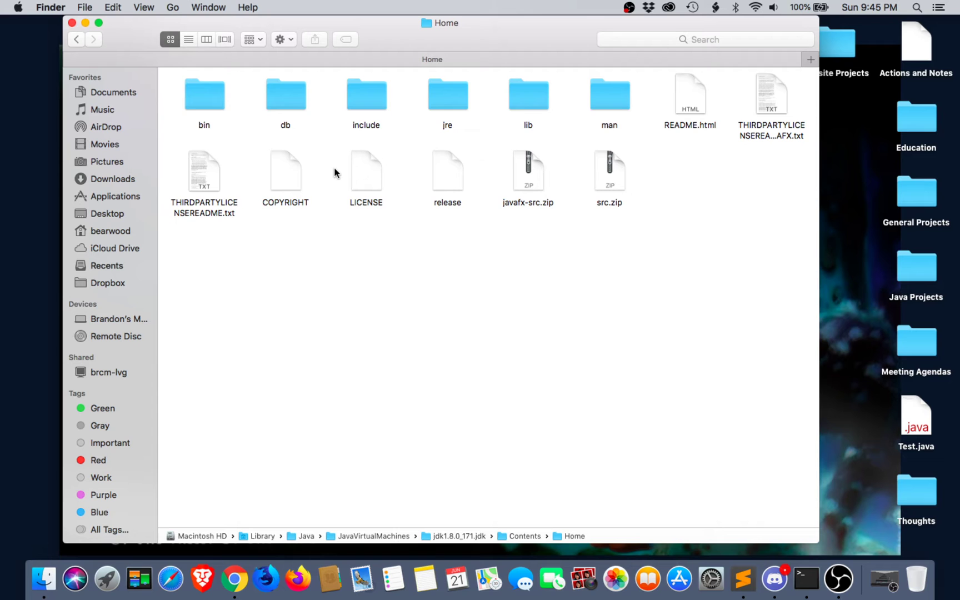
click(72, 23)
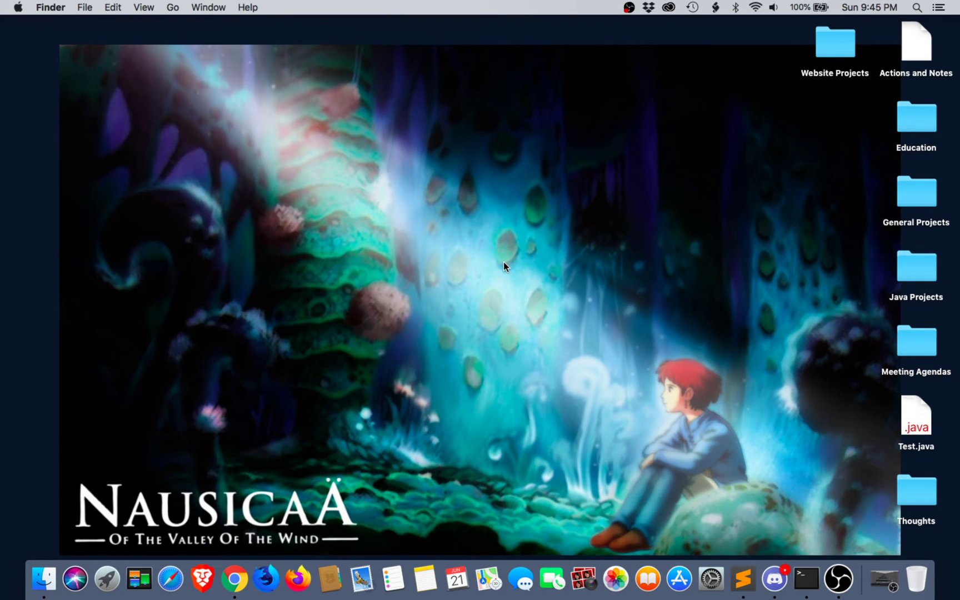
Step: Switch to Terminal, change to the root directory "/" and list its contents
key(alt+space)
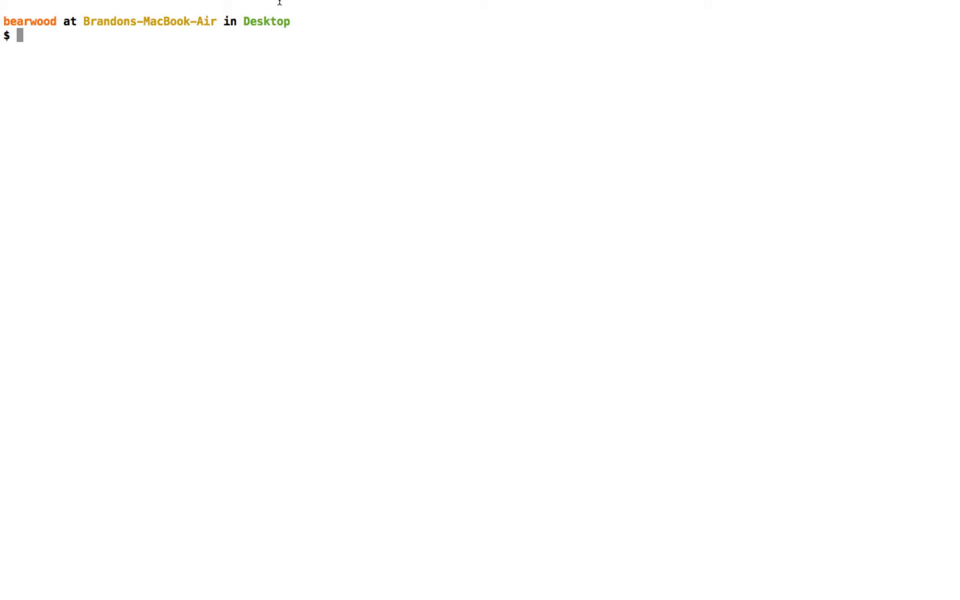
text(cd /)
key(Return)
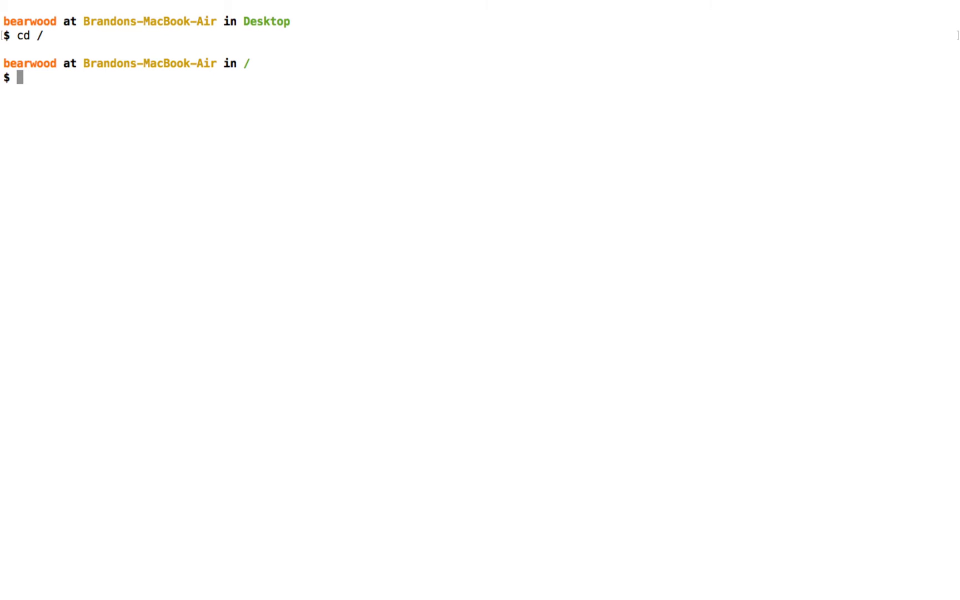
text(ls)
key(Return)
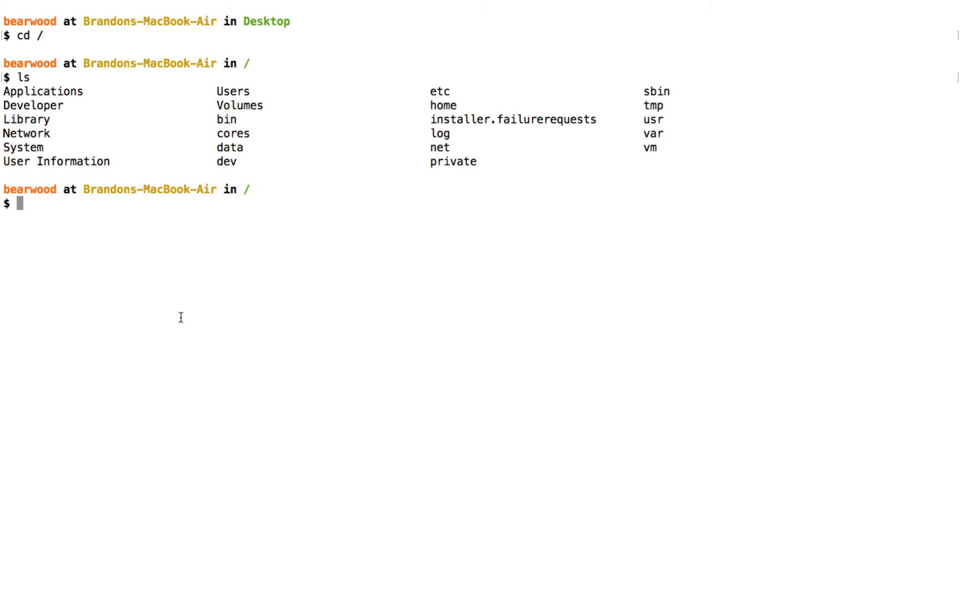
Step: Change into the Library directory and list its contents
text(cd Library)
key(Return)
text(ls)
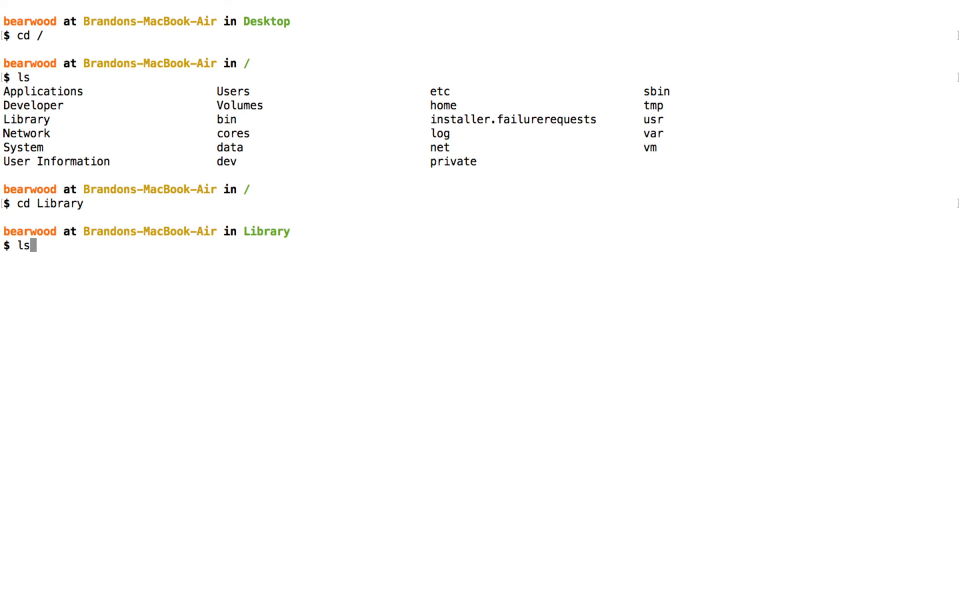
key(Return)
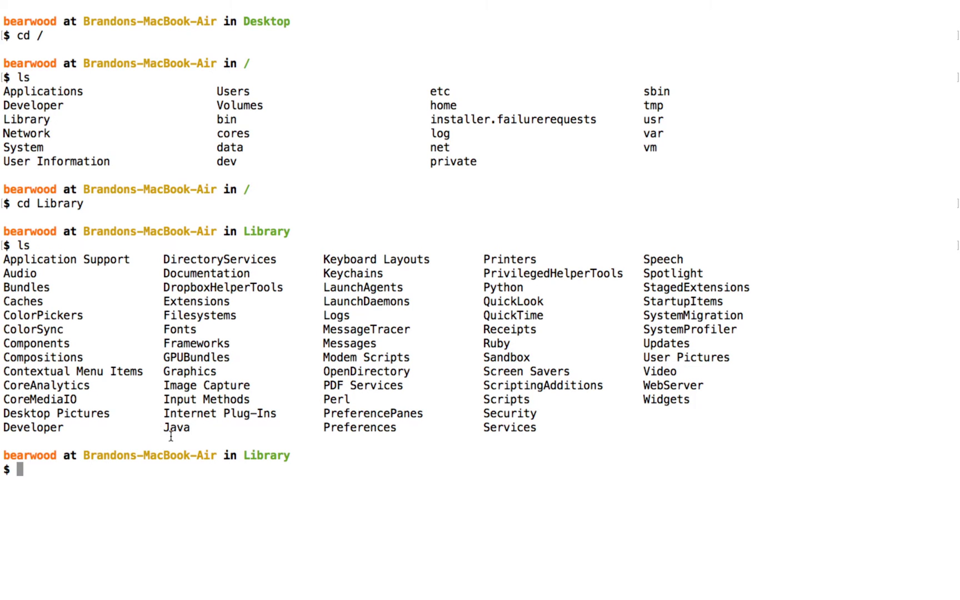
Step: Change into the Java directory, clear the terminal output and list the directory's contents
text(cd Java)
key(Return)
text(clear)
key(Return)
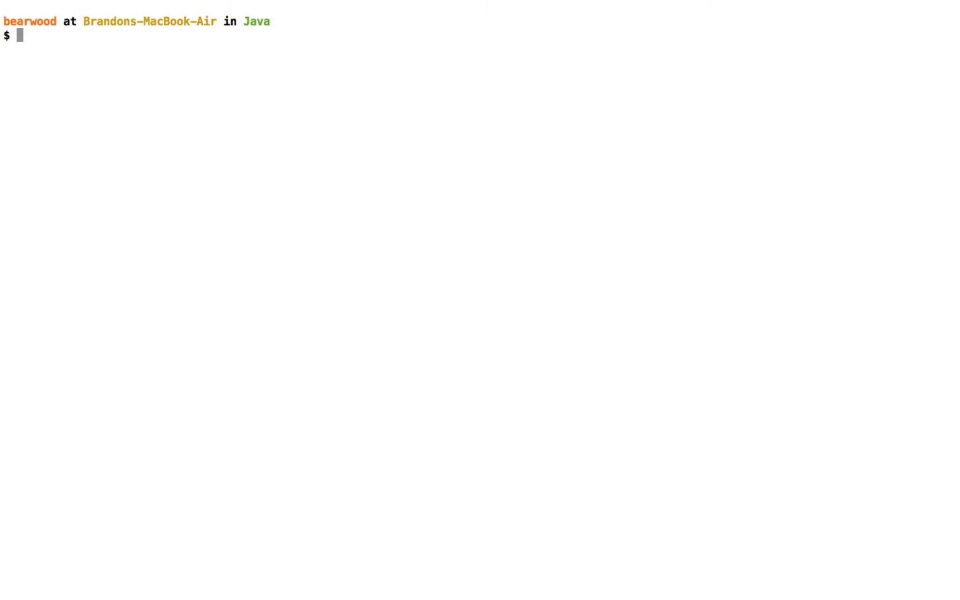
text(ls)
key(Return)
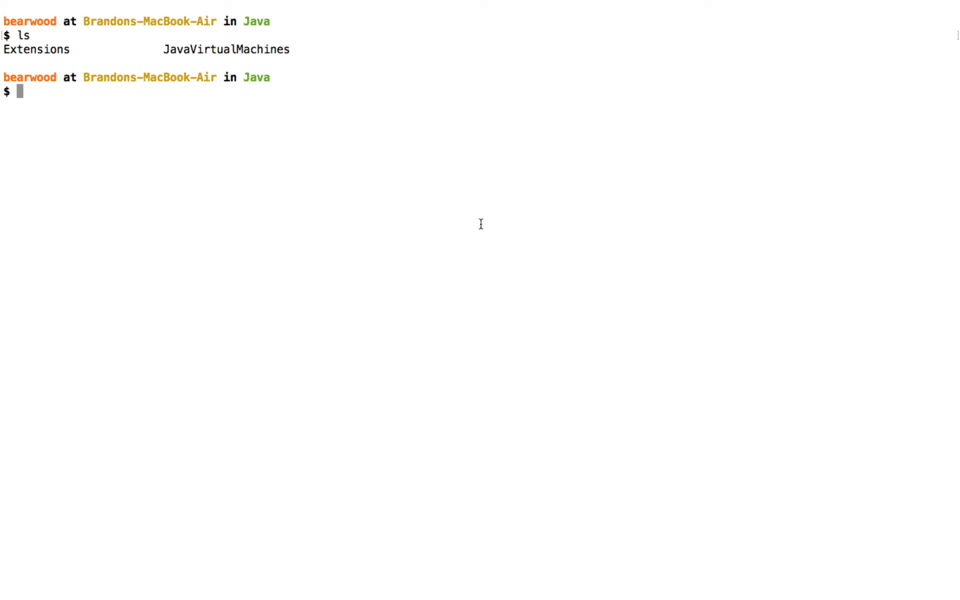
Step: Change into the JavaVirtualMachines directory and list the installed JDKs
text(cd J)
key(Tab)
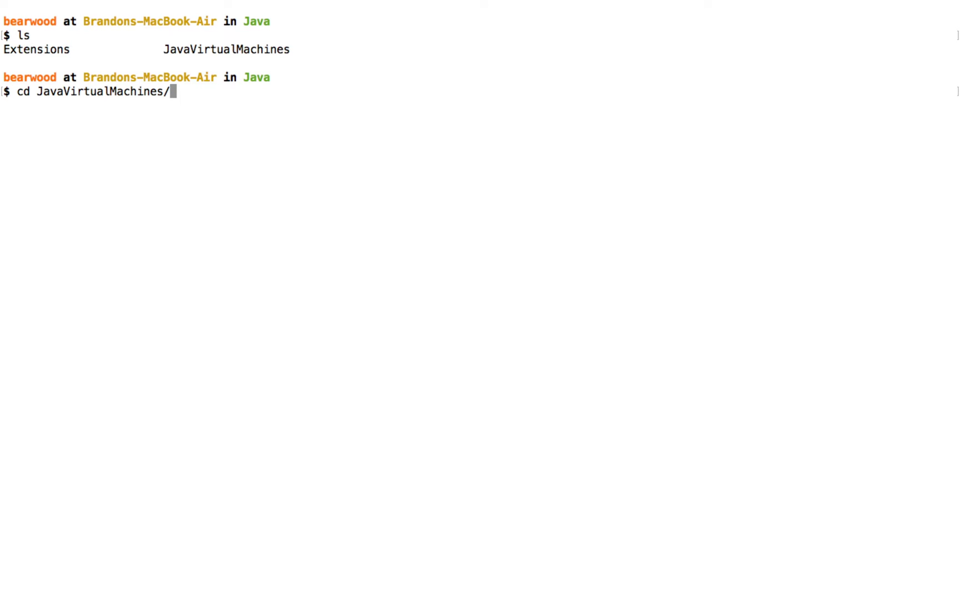
key(Return)
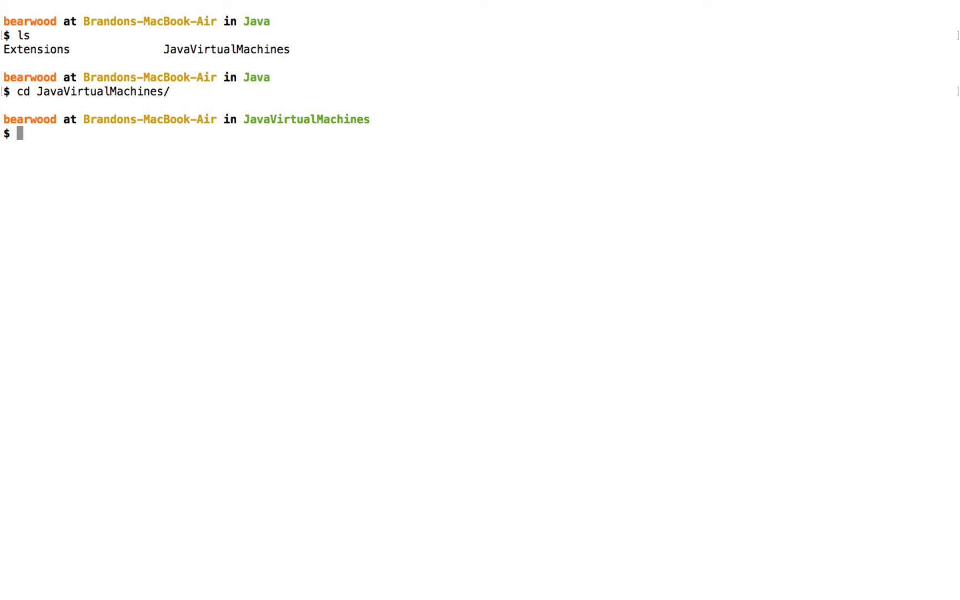
text(ls)
key(Return)
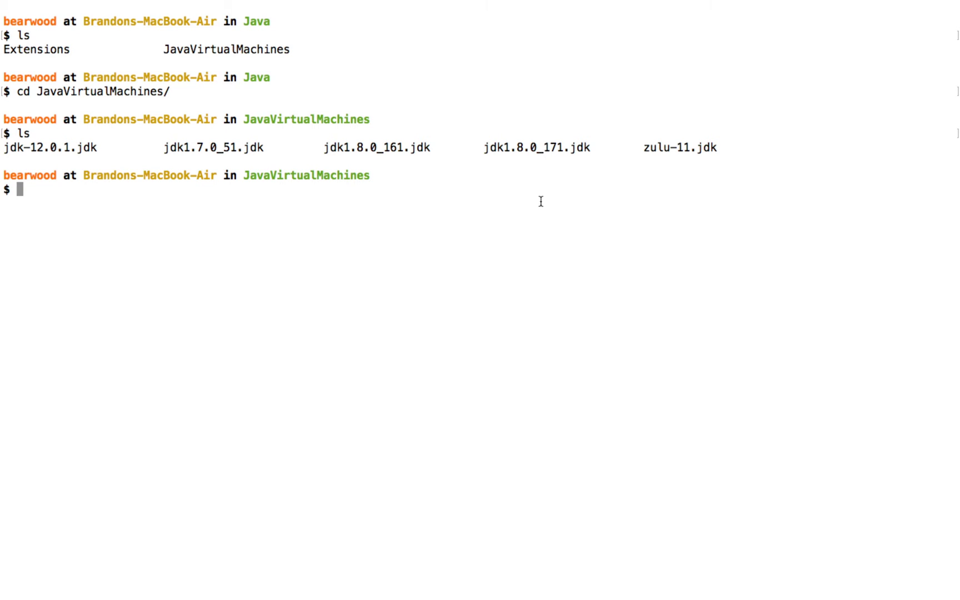
Step: Change into the jdk1.8.0_171.jdk directory and list its contents
text(cd jdk1.8)
key(Tab)
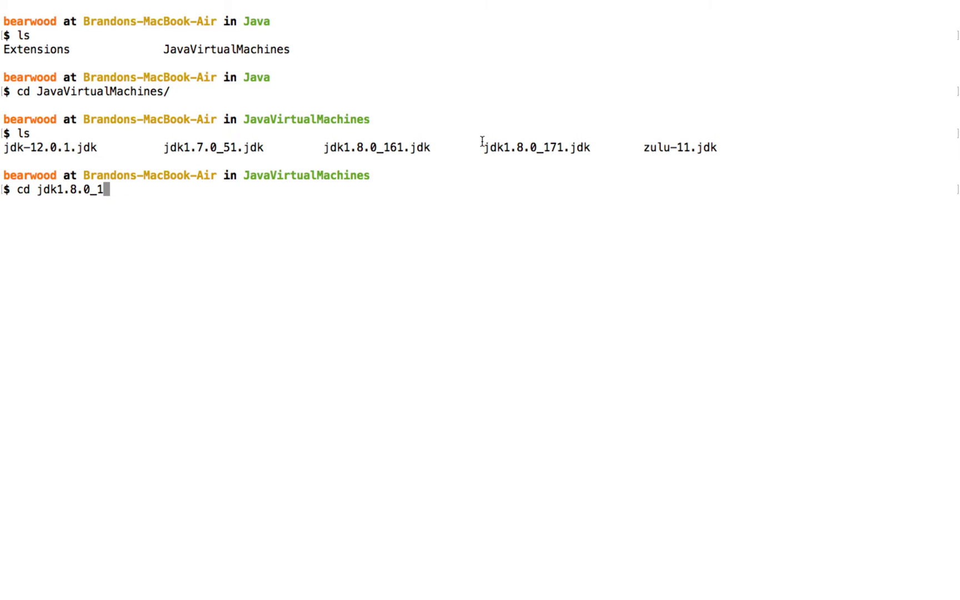
text(7)
key(Tab)
key(Return)
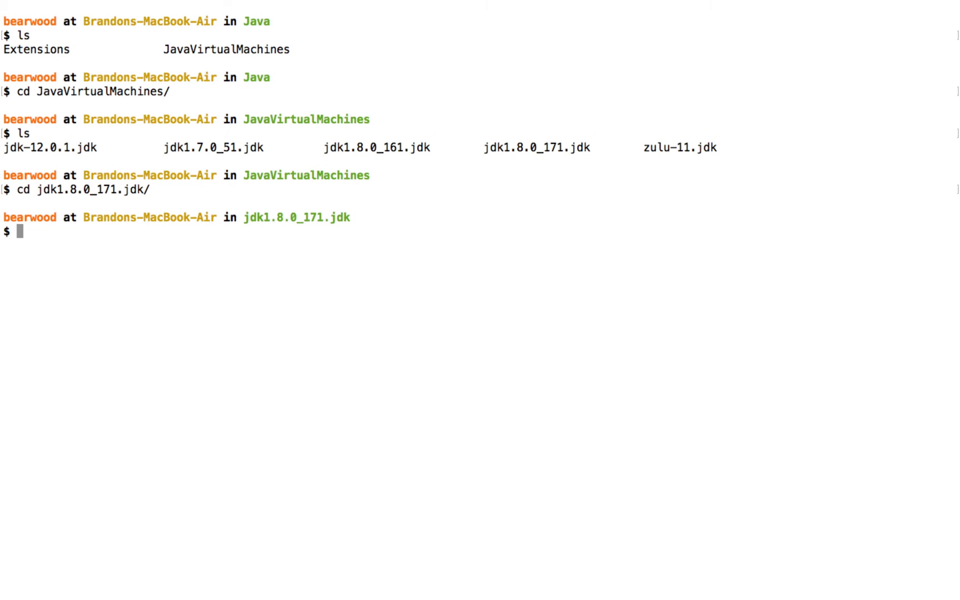
text(ls)
key(Return)
Step: Change into Contents and on into its Home subdirectory, and list the files there
text(cd Contents)
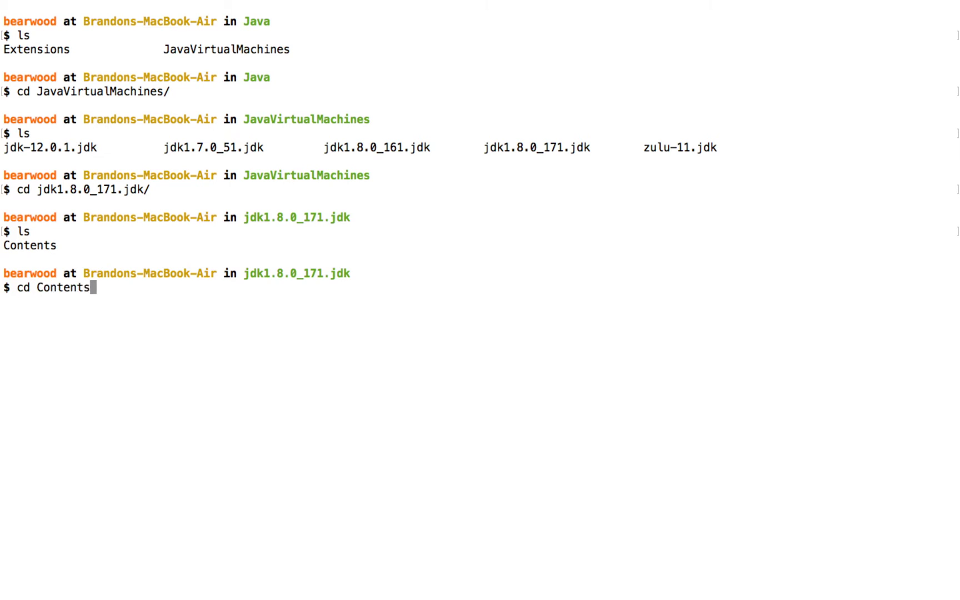
key(Return)
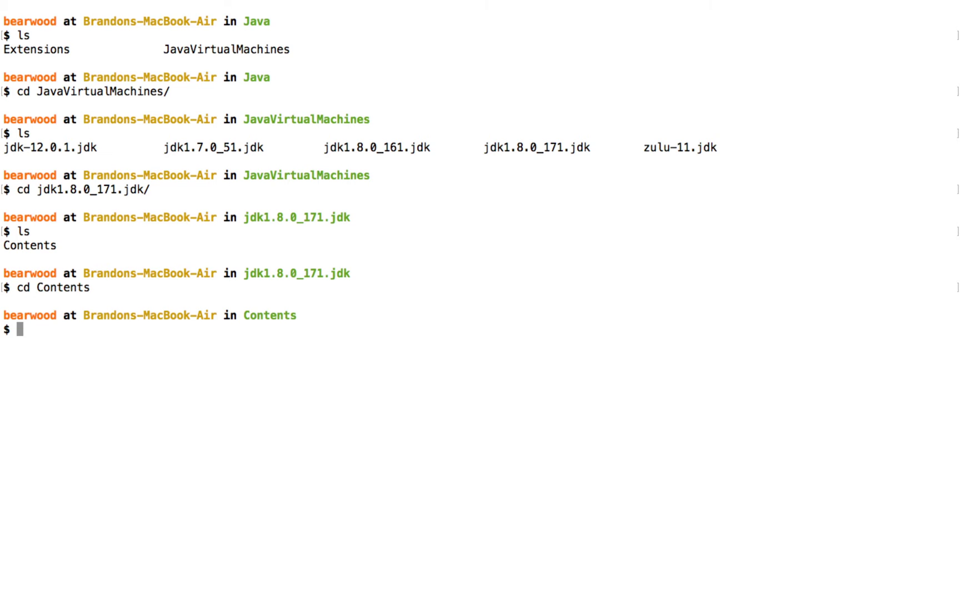
text(cd Home)
key(Return)
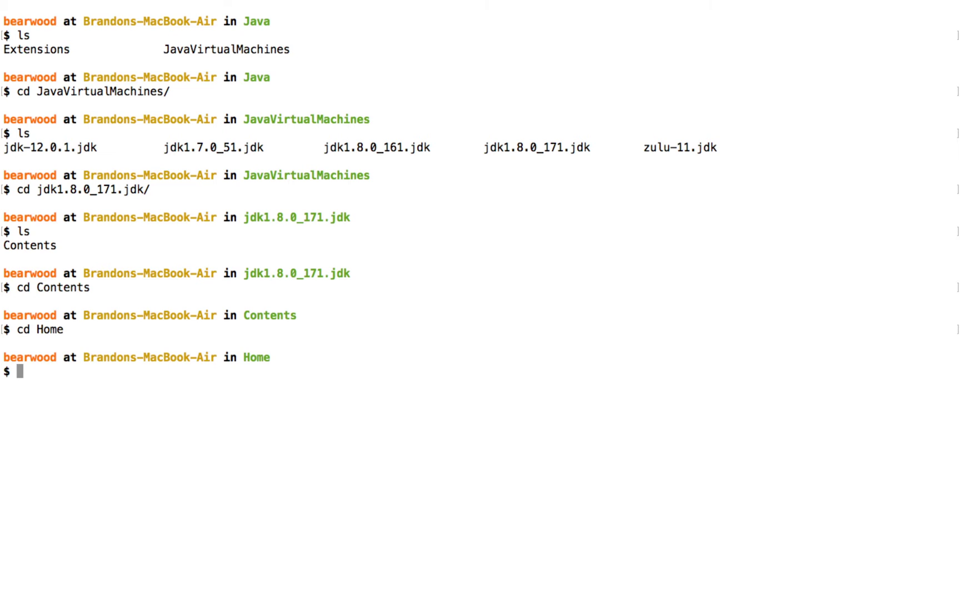
text(ls)
key(Return)
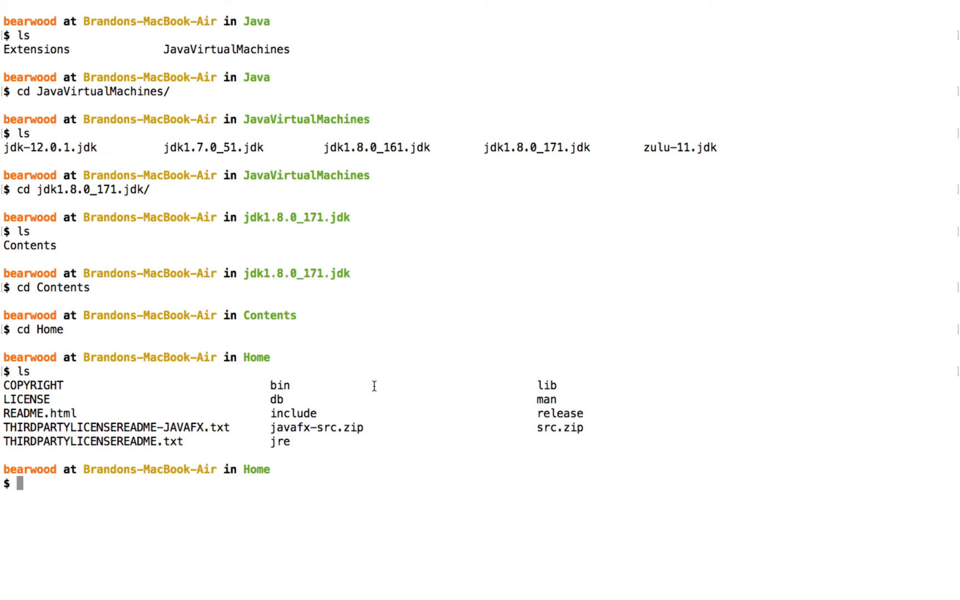
Step: Switch back to Chrome and view the open article on copying the current path from Terminal
key(ctrl+Right)
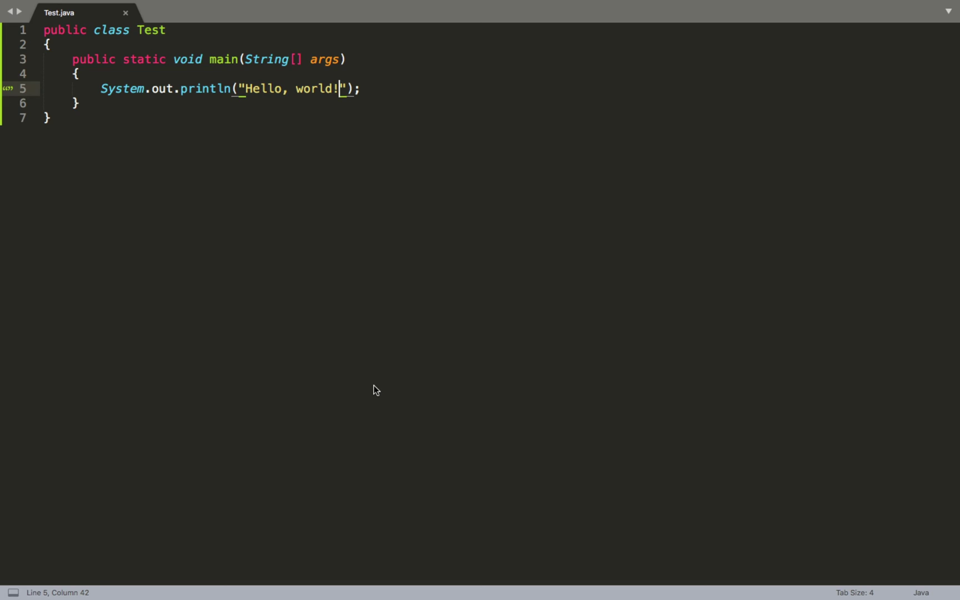
key(ctrl+Right)
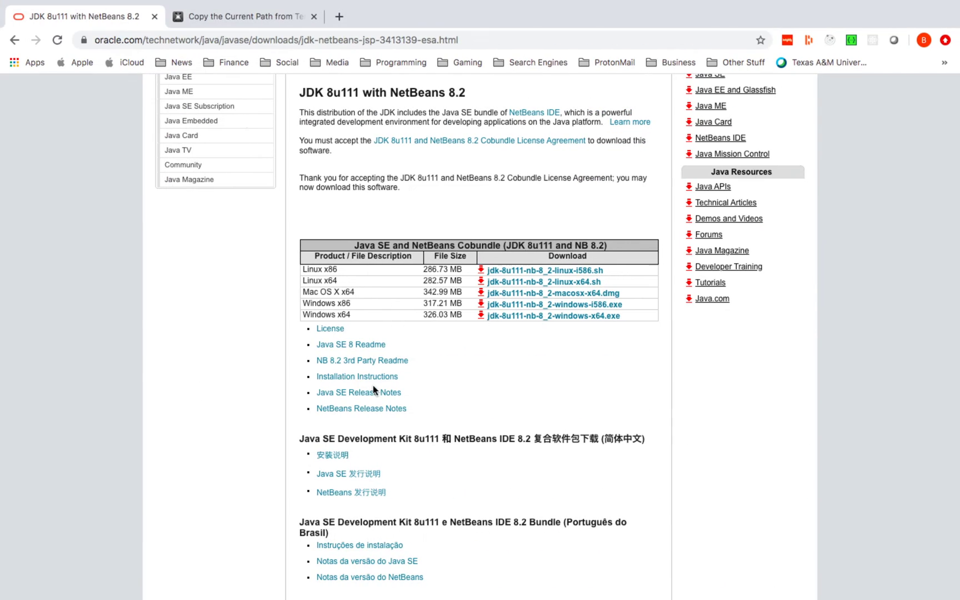
click(219, 17)
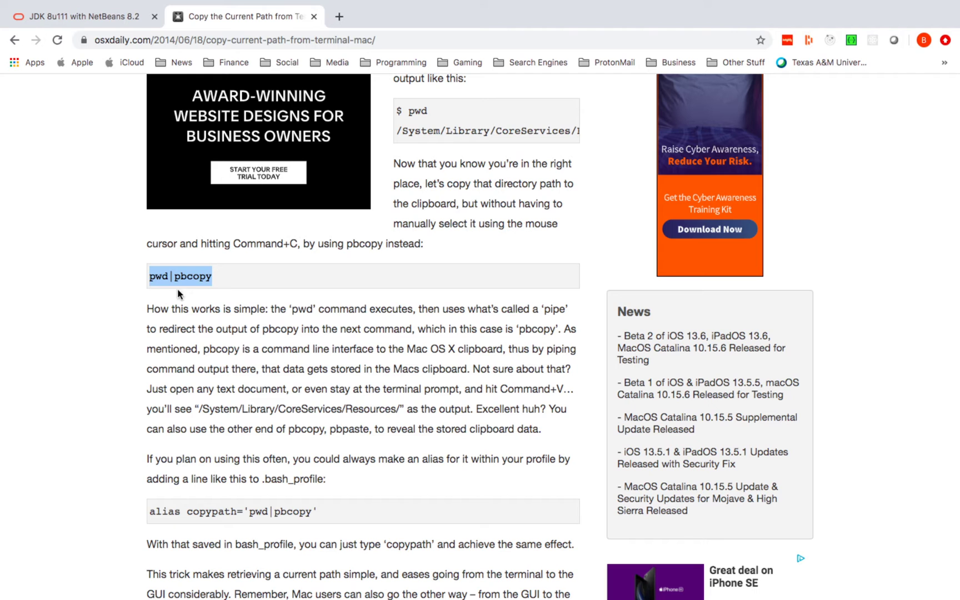
Step: Switch back to Terminal and copy the JDK Home directory's path to the clipboard with pwd|pbcopy
key(ctrl+Left)
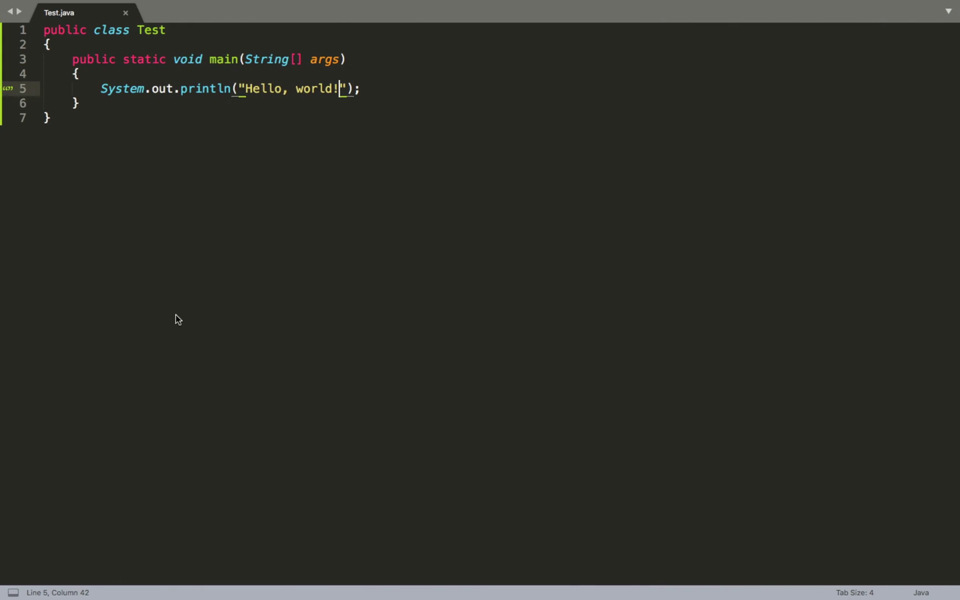
key(ctrl+Left)
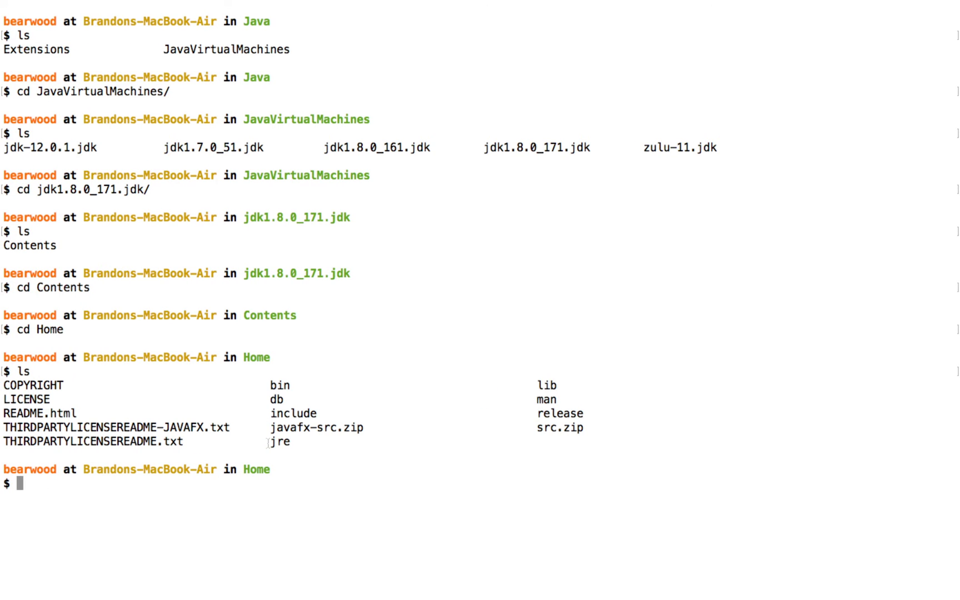
text(pwd|pbcopy)
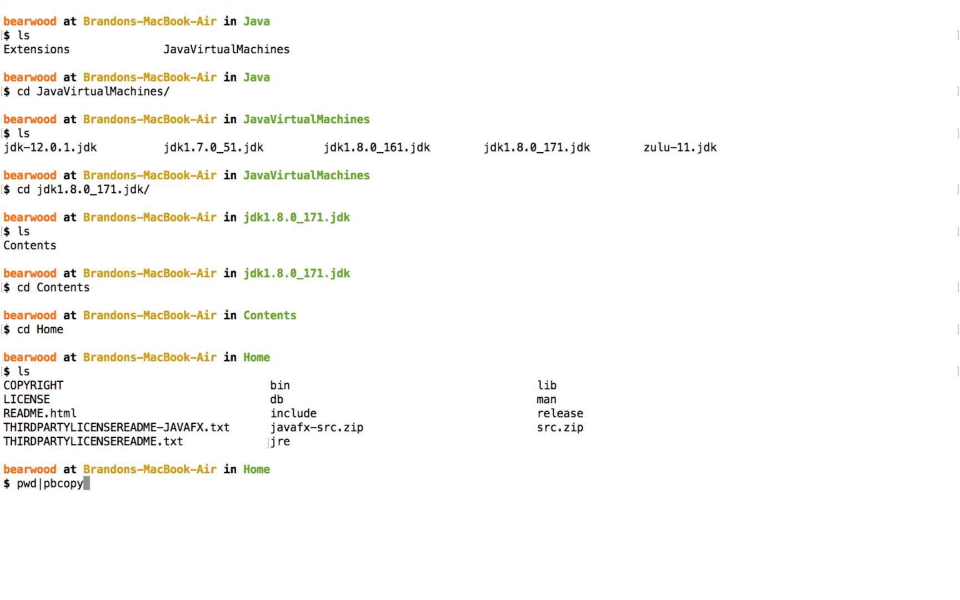
key(Return)
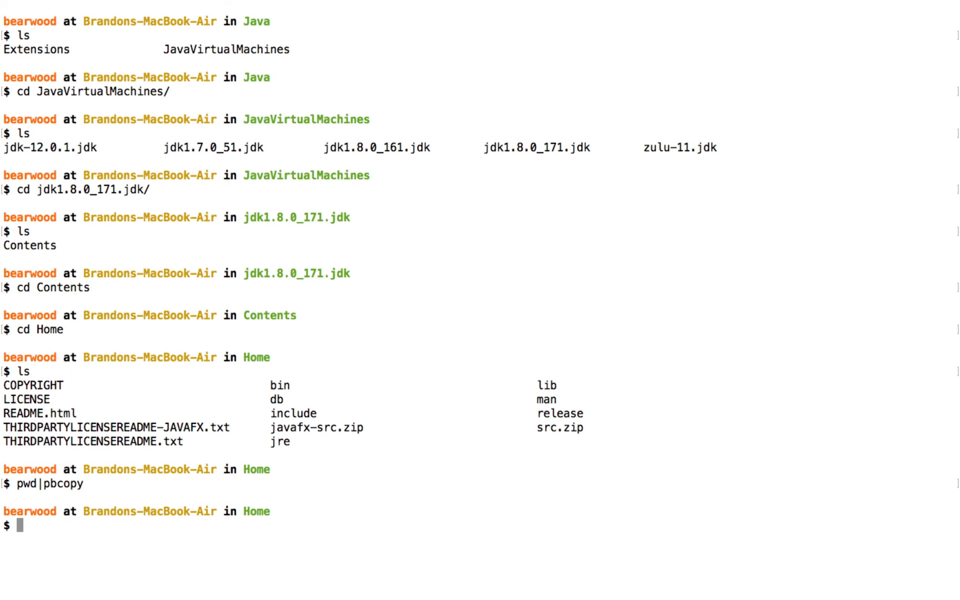
Step: Clear the terminal screen and change to the user's home directory (~)
text(clear)
key(Return)
text(cd )
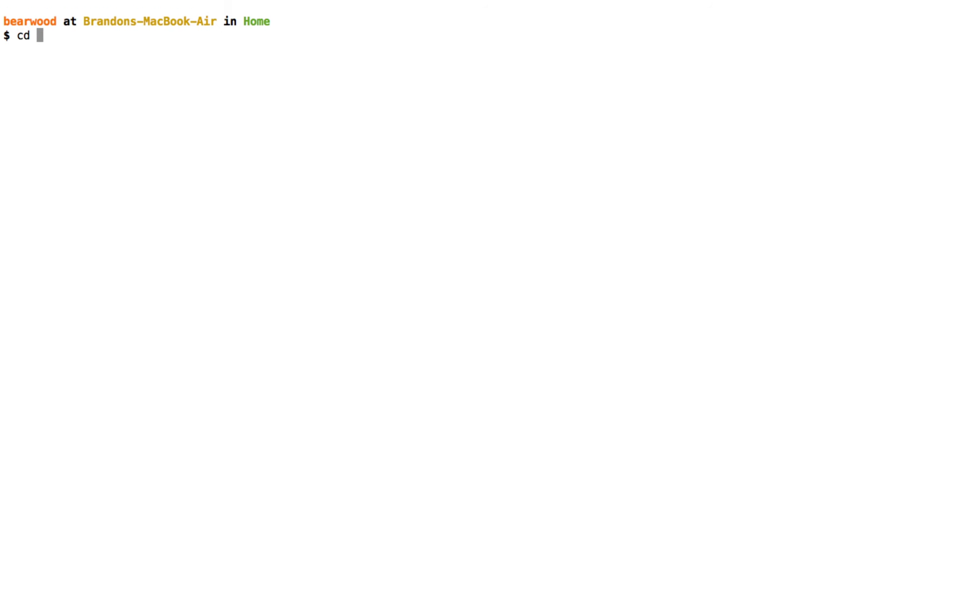
text(~)
key(Return)
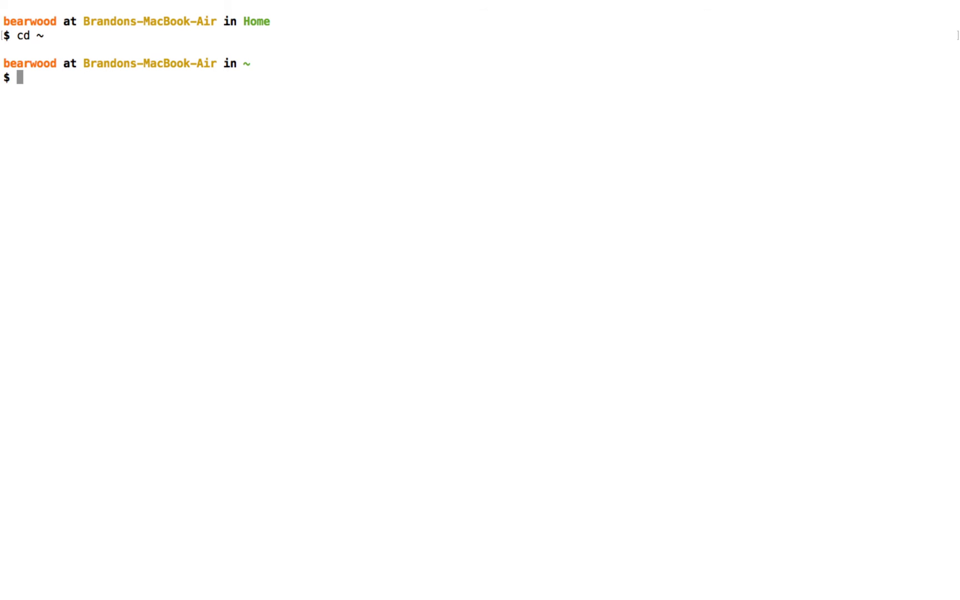
Step: List all files in the home directory, including hidden ones, and locate .bash_profile in the listing
text(ls -a)
key(Return)
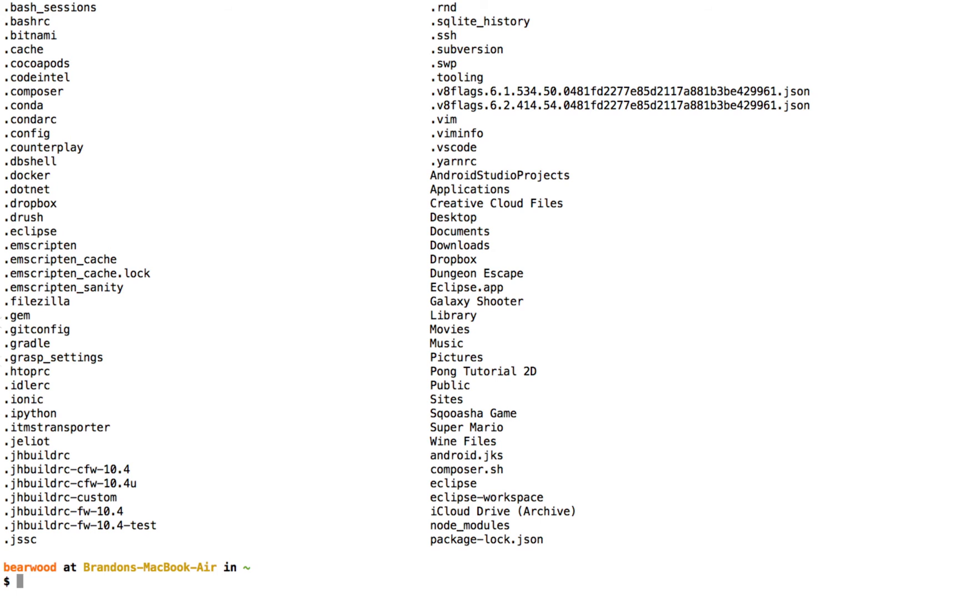
scroll(144, 335, up, 15)
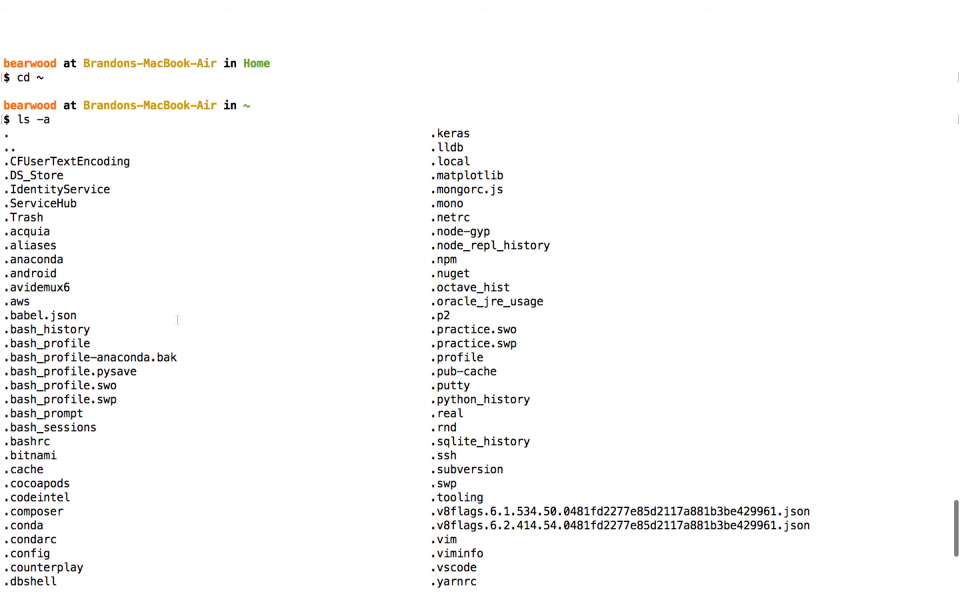
drag(92, 342, 1, 343)
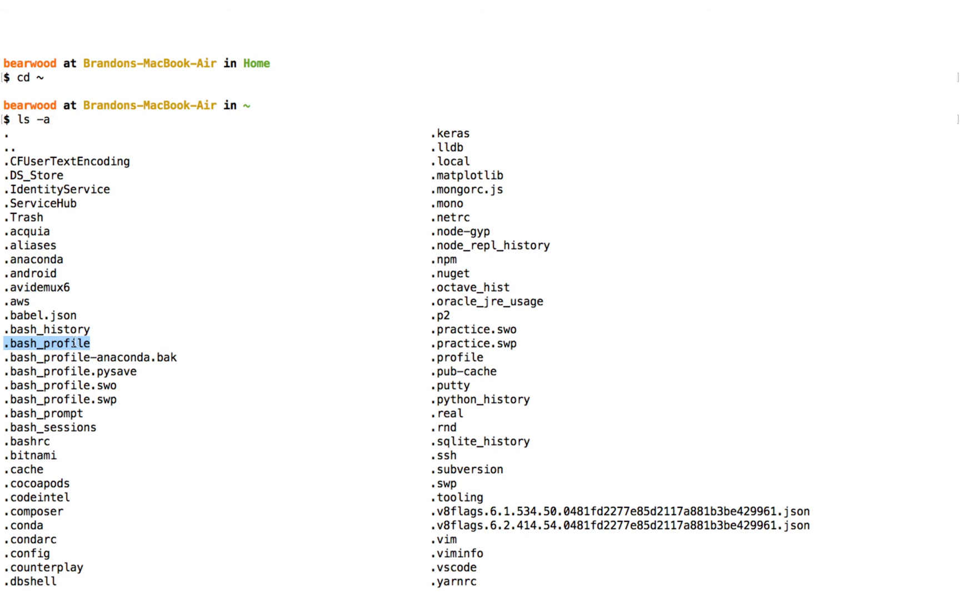
scroll(134, 333, down, 10)
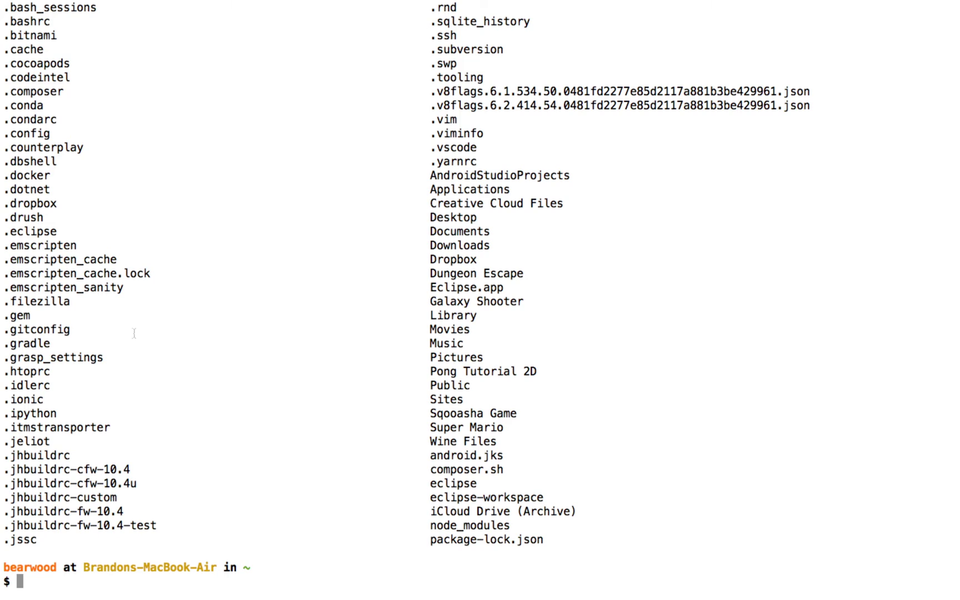
Step: Open .bash_profile in TextEdit from the command line and enlarge its window
text(open -e)
text(.bash)
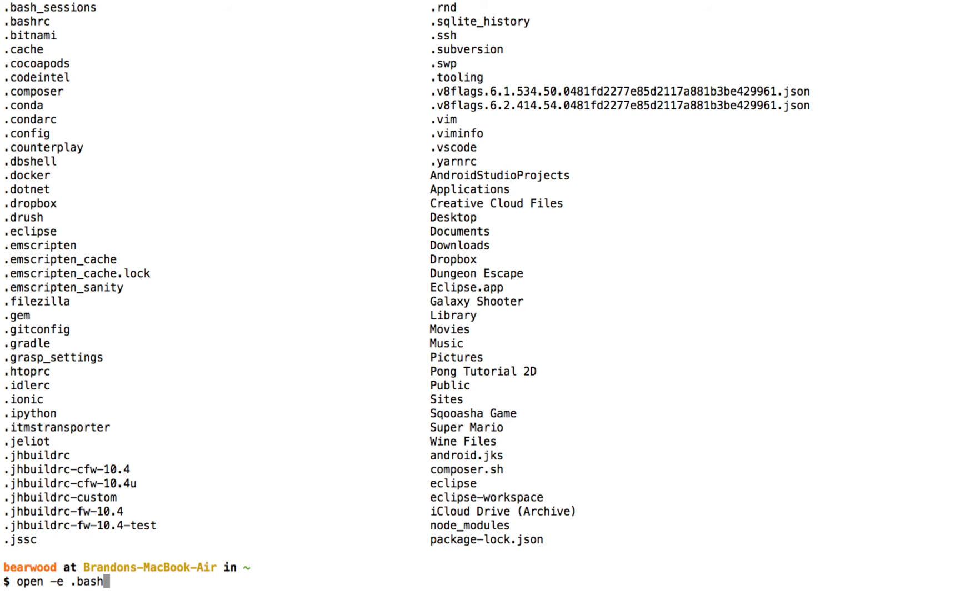
text(_profile)
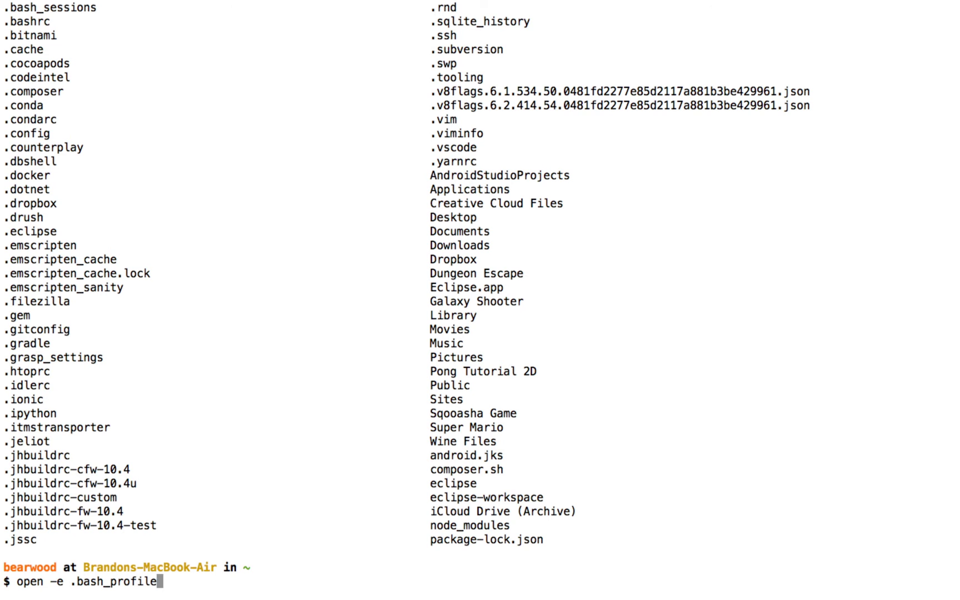
key(Return)
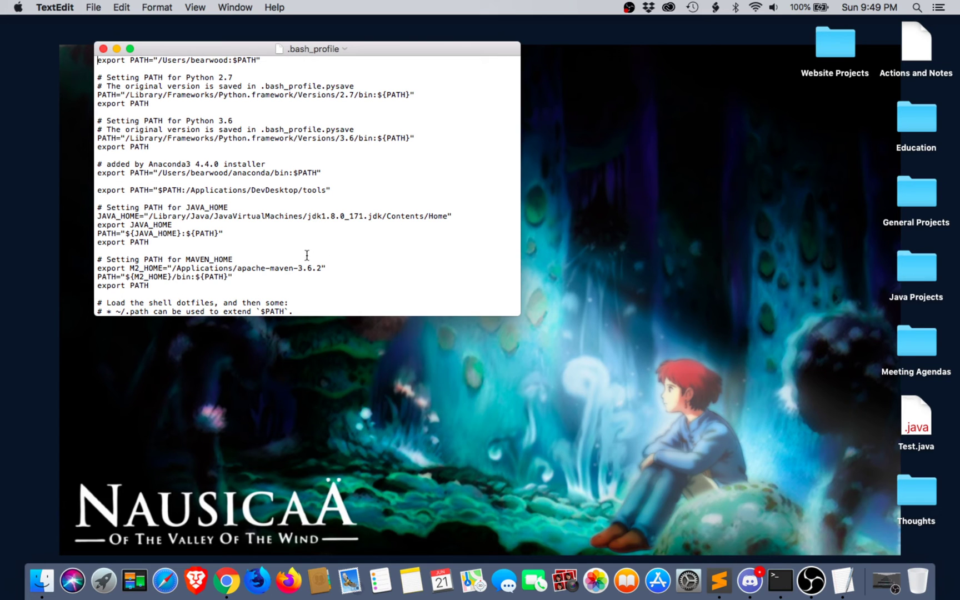
drag(519, 315, 594, 405)
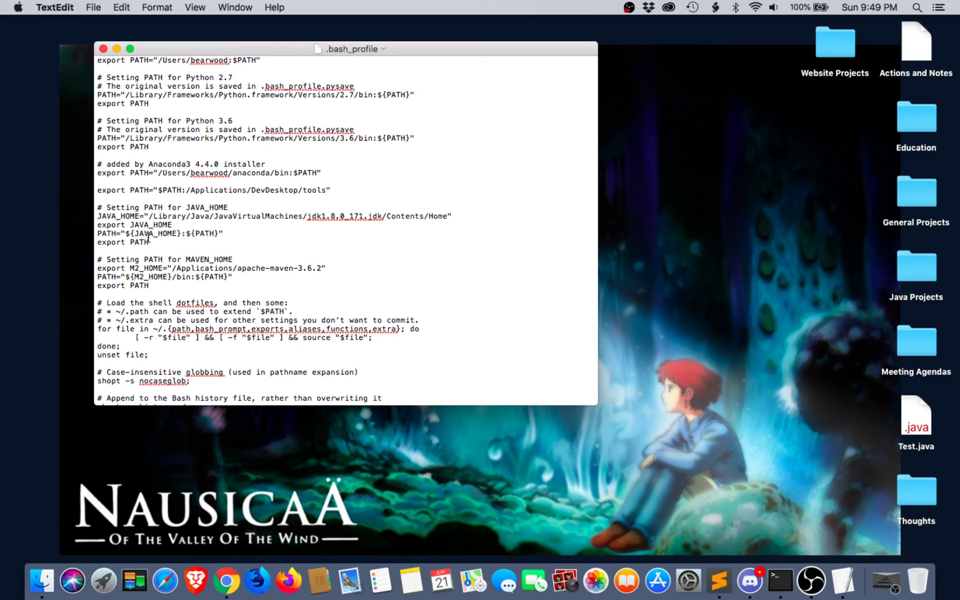
Step: Replace the quoted JAVA_HOME path with the copied /Library/Java/JavaVirtualMachines/jdk1.8.0_171.jdk/Contents/Home, keeping the closing quote on the same line
drag(149, 243, 88, 209)
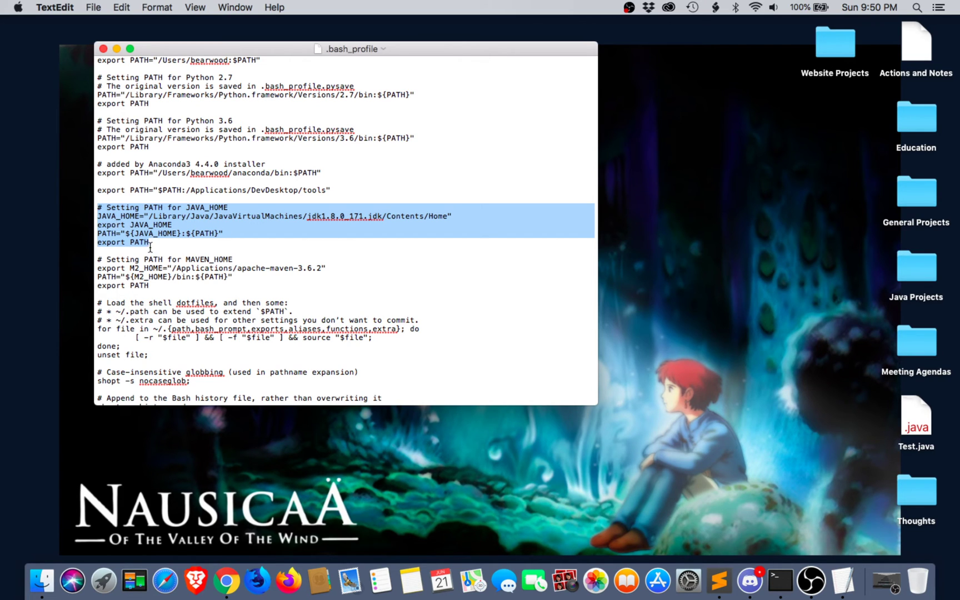
click(102, 210)
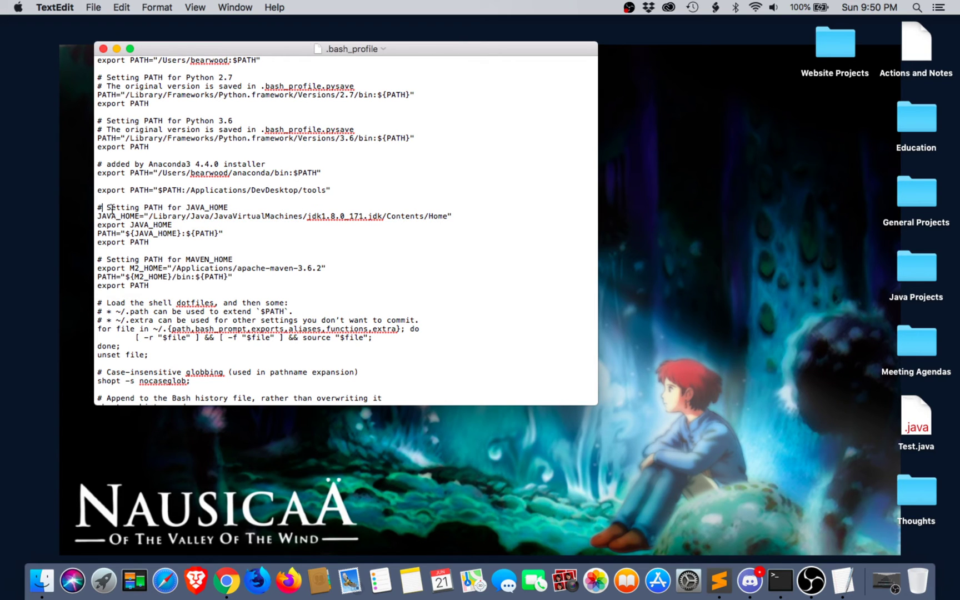
click(233, 205)
drag(148, 216, 449, 217)
key(super+c)
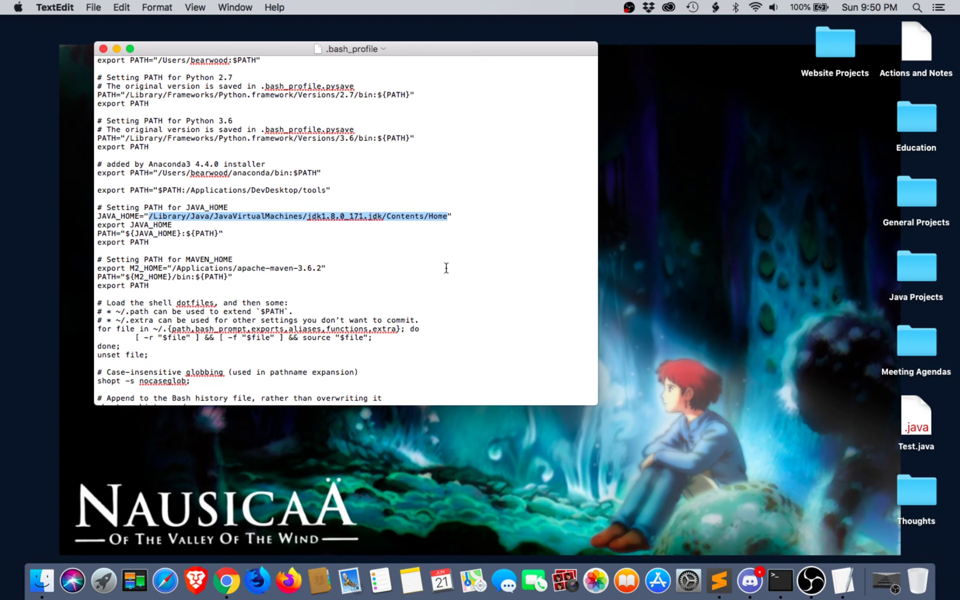
key(BackSpace)
key(super+v)
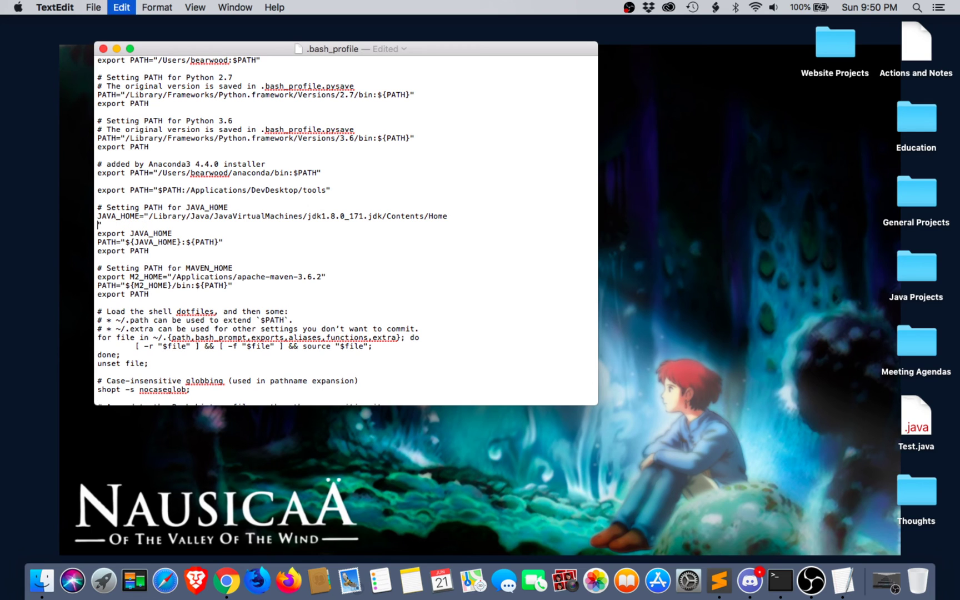
key(BackSpace)
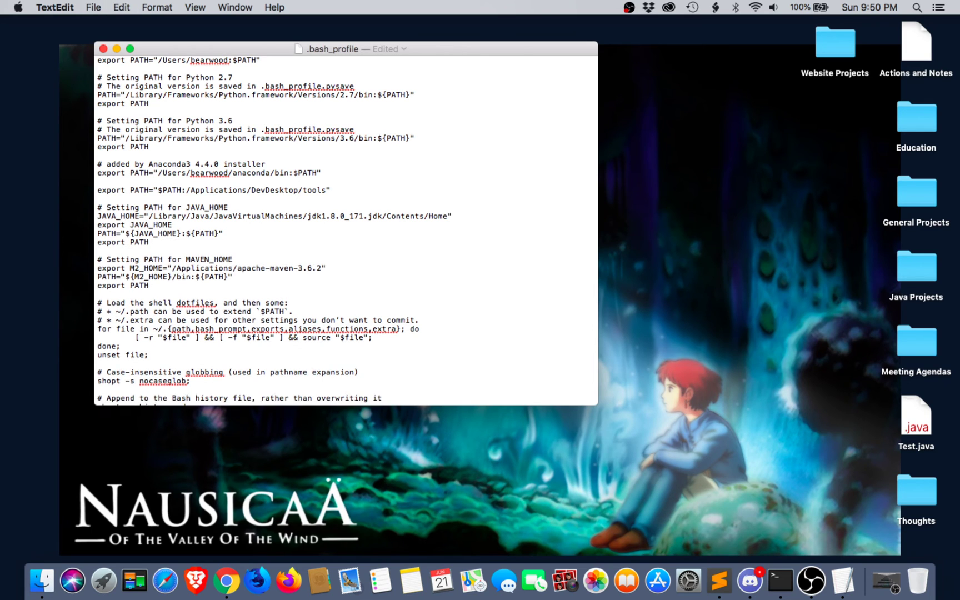
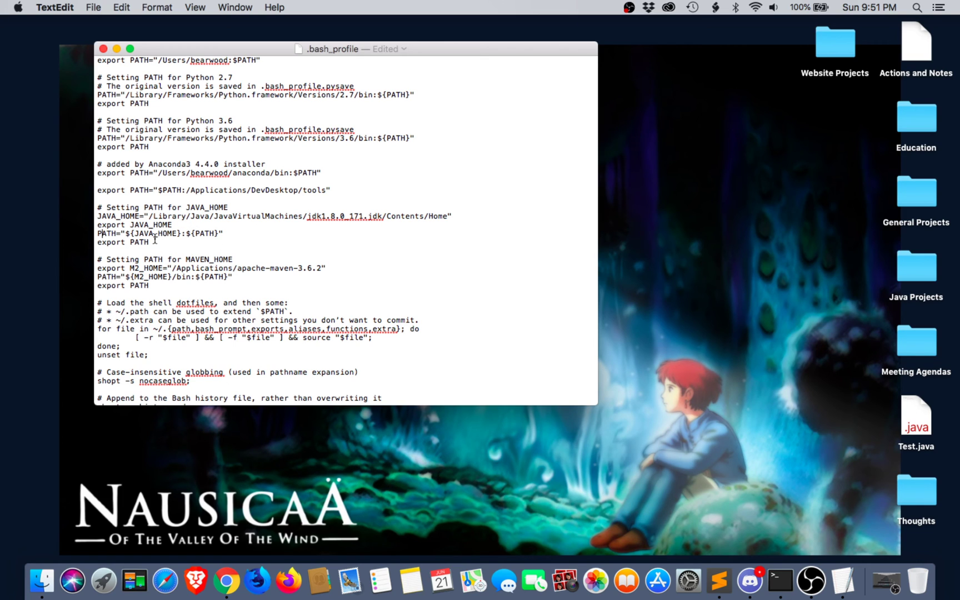
Step: Review the PATH line in the JAVA_HOME block, then save and close .bash_profile
drag(182, 234, 220, 235)
click(156, 241)
key(super+s)
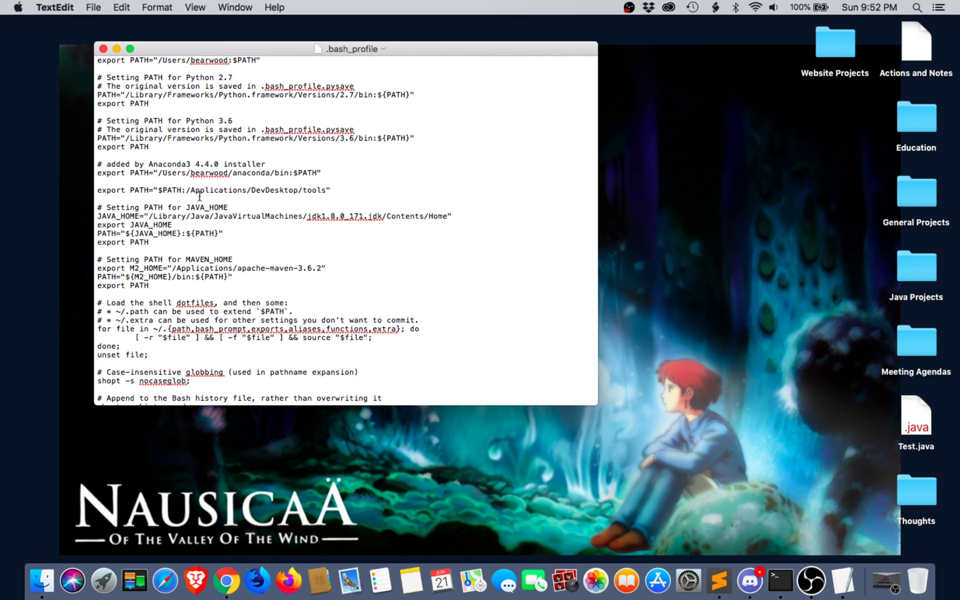
click(104, 49)
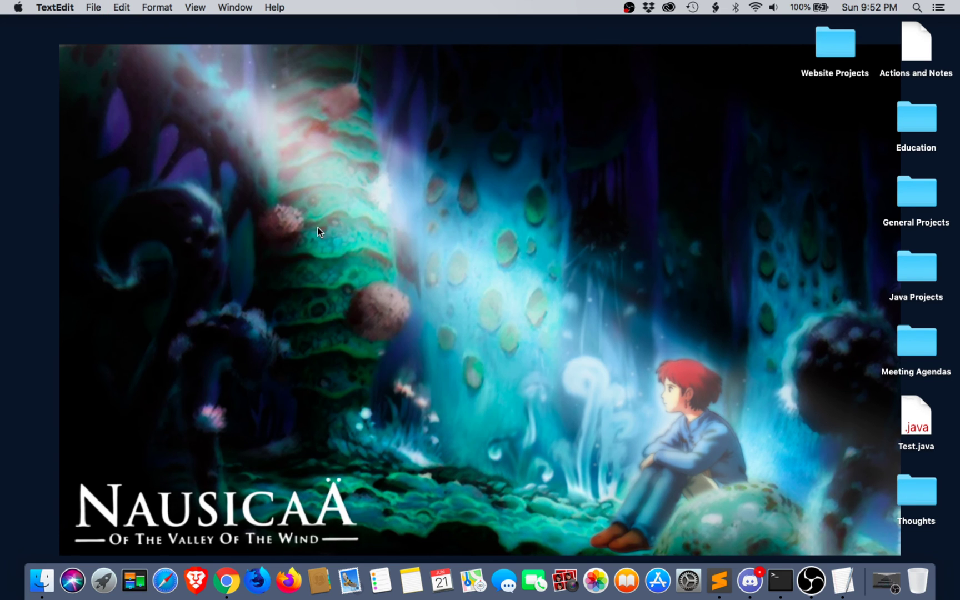
Step: Switch to Terminal, clear the screen and exit the shell session
key(super+Tab)
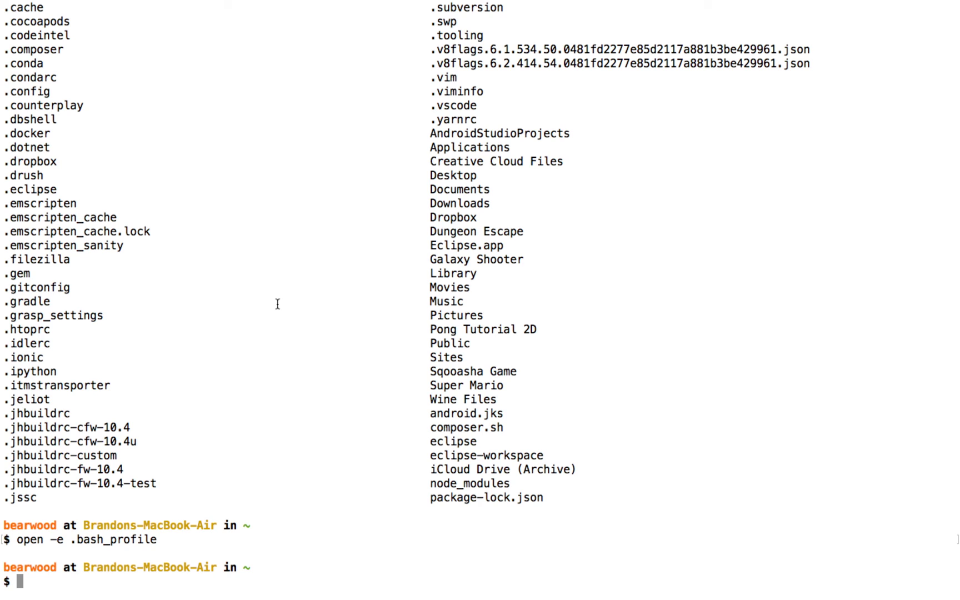
text(clear)
key(Return)
text(exit)
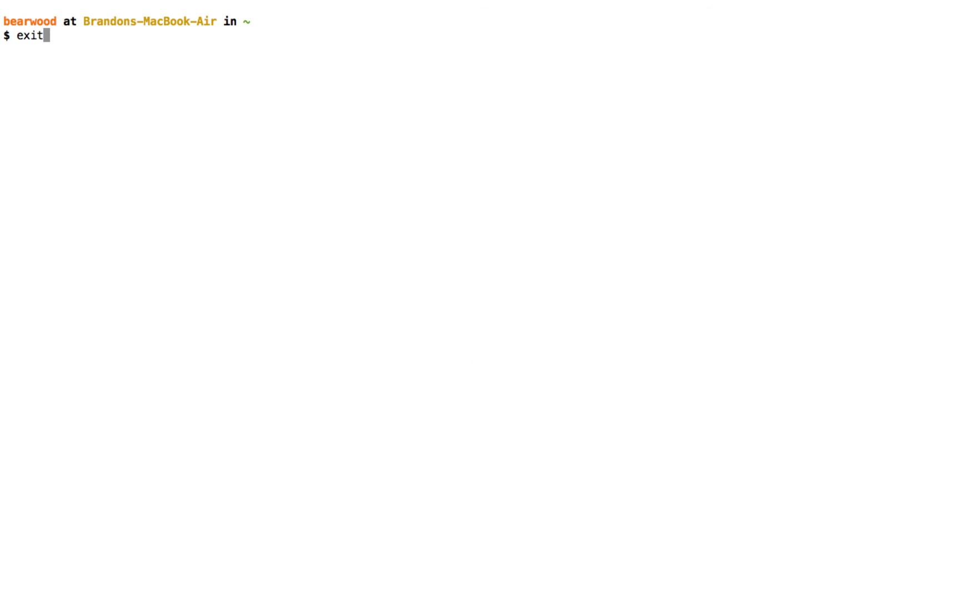
key(Return)
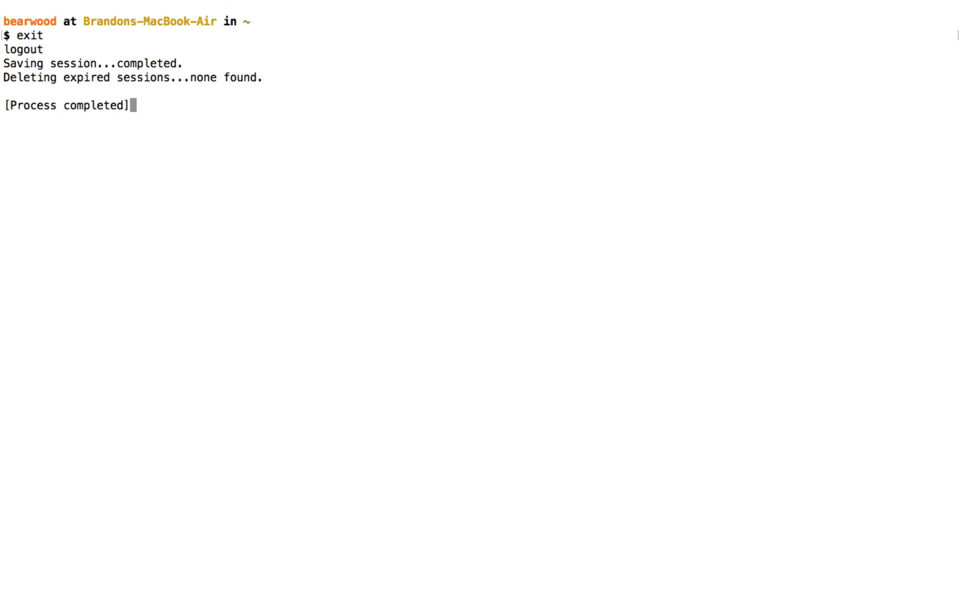
Step: Relaunch Terminal through Spotlight and make its new window full screen
key(ctrl+Left)
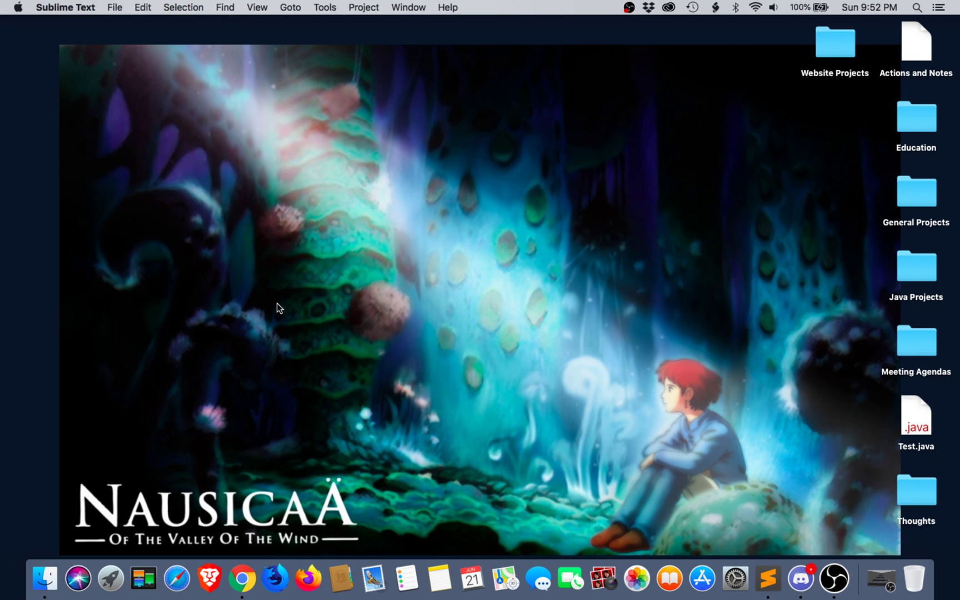
key(super+space)
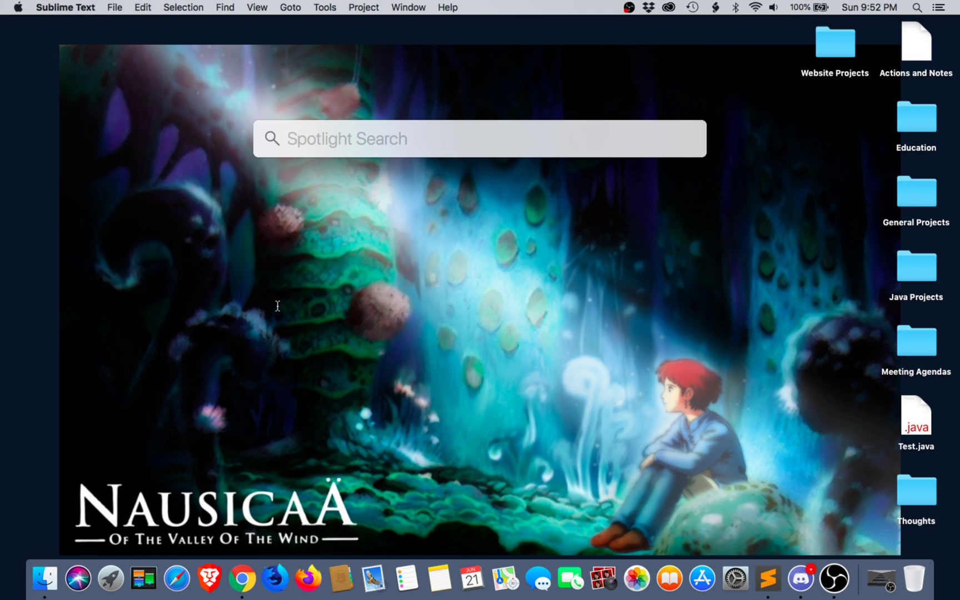
text(term)
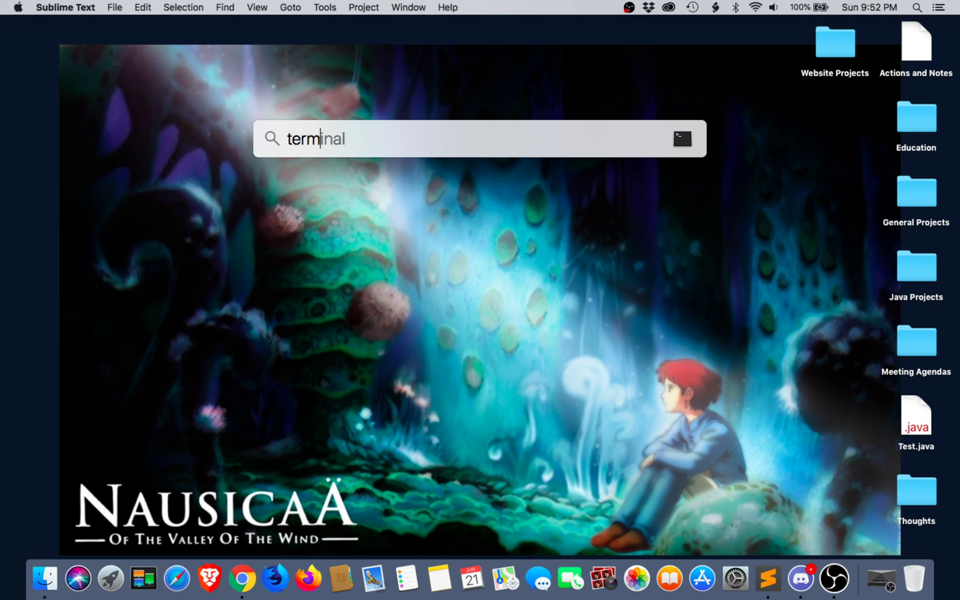
key(Right)
key(Return)
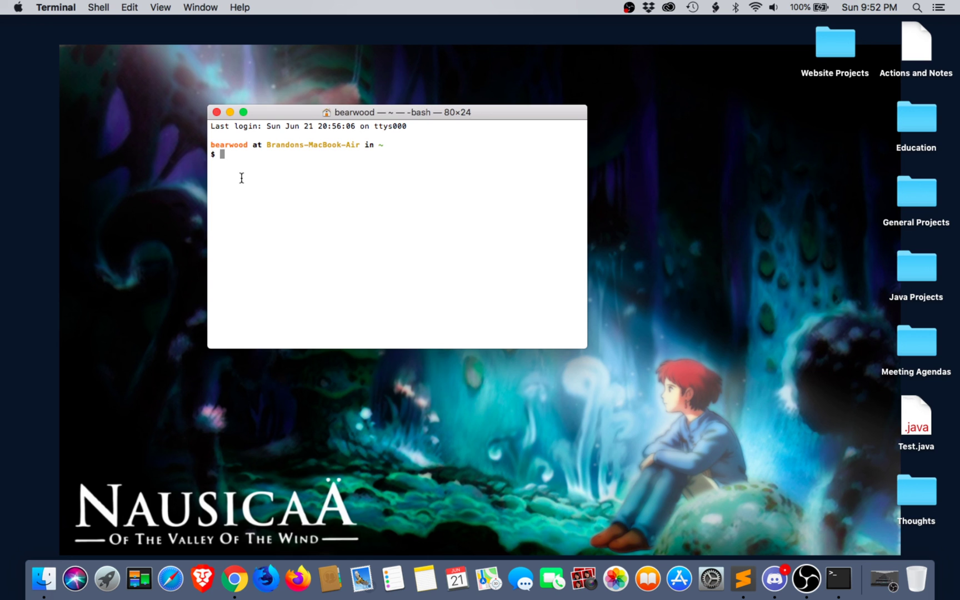
key(ctrl+super+f)
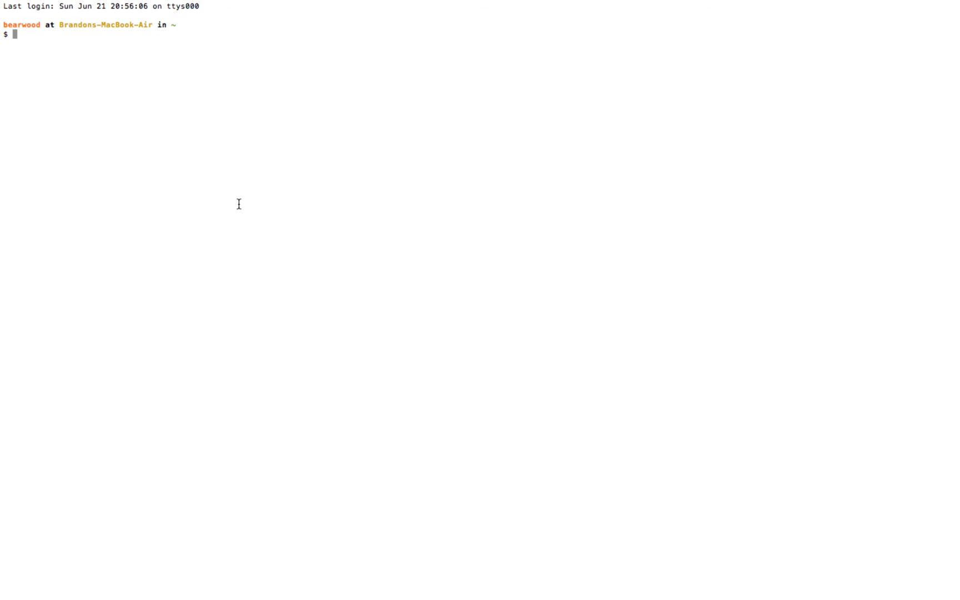
Step: Enlarge the terminal text by five increments
key(super+equal)
key(super+equal)
key(super+equal)
key(super+equal)
key(super+equal)
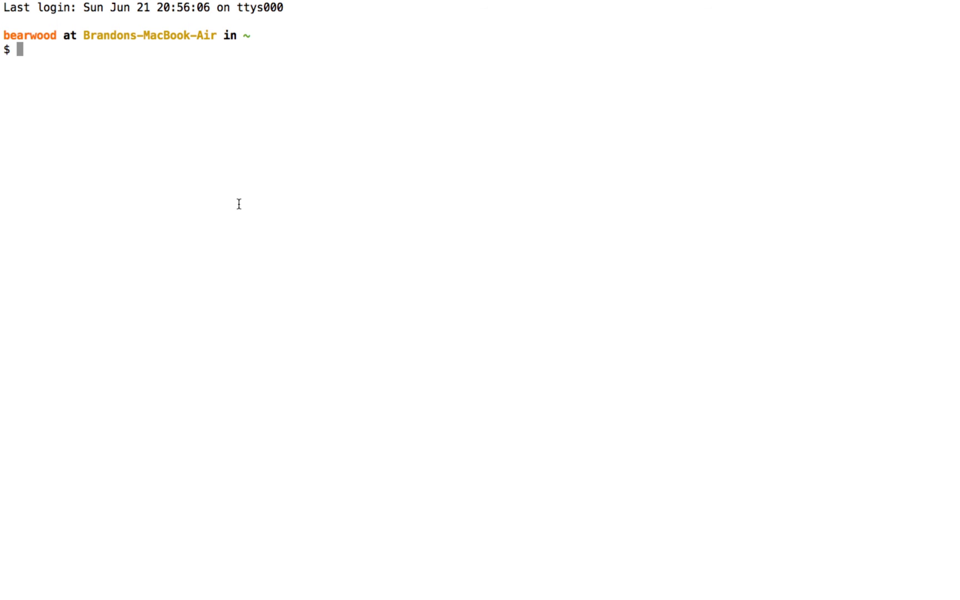
Step: Change into the Desktop directory, check the Test.java source in Sublime Text and return to Terminal
text(cd Des)
key(Tab)
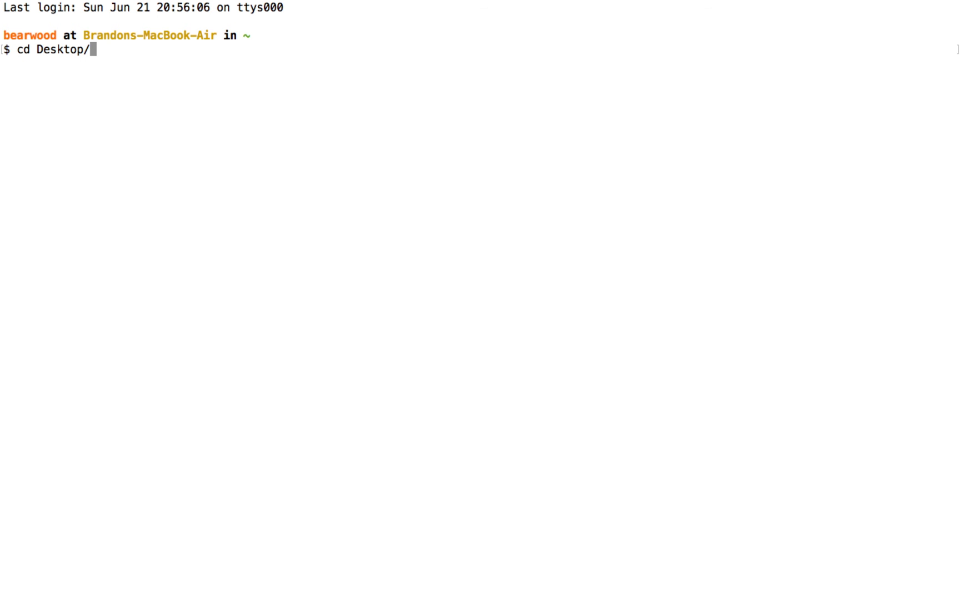
key(Return)
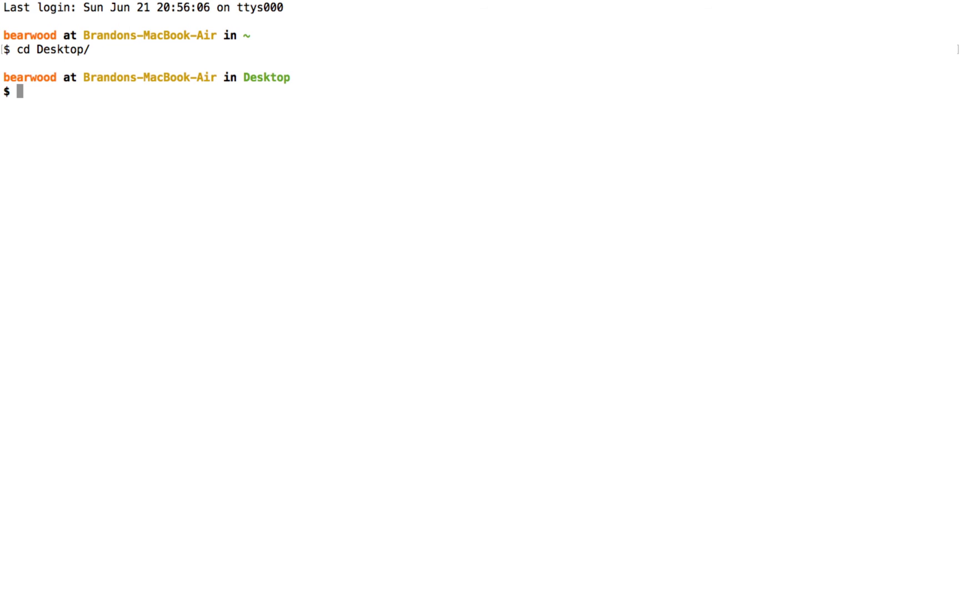
key(ctrl+Right)
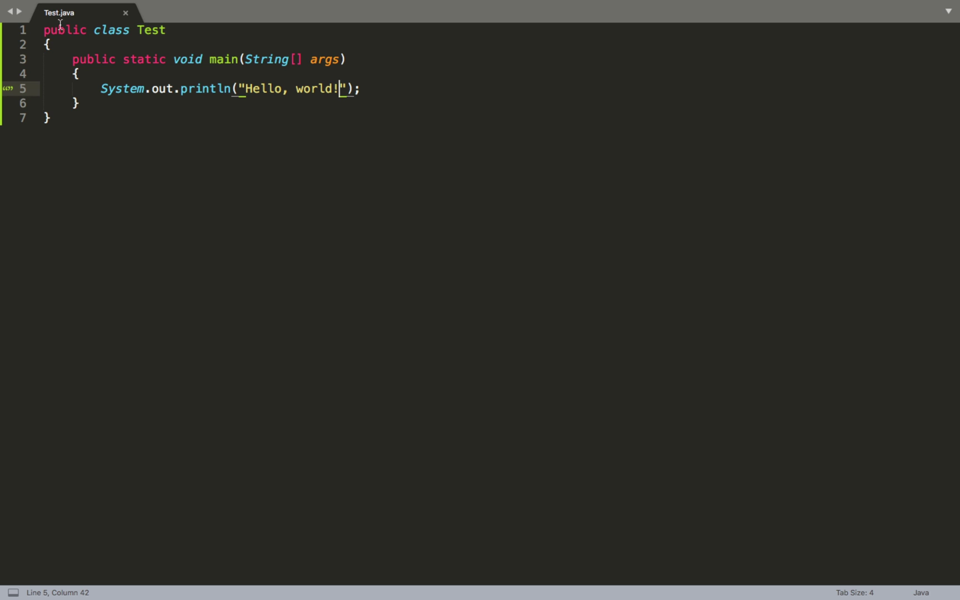
key(ctrl+Left)
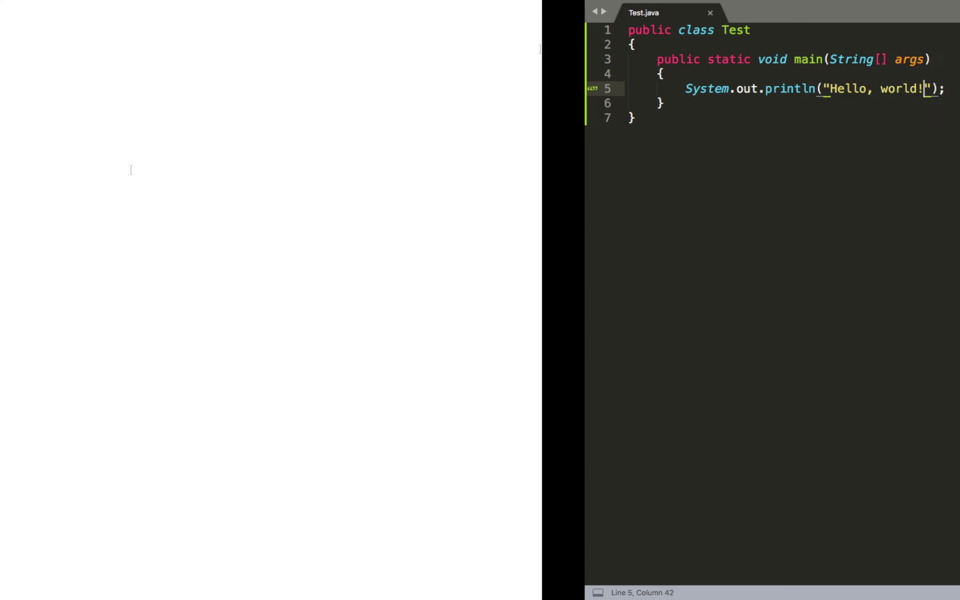
Step: List the Desktop directory's contents to locate Test.java and compile that file with javac
text(ls)
key(Return)
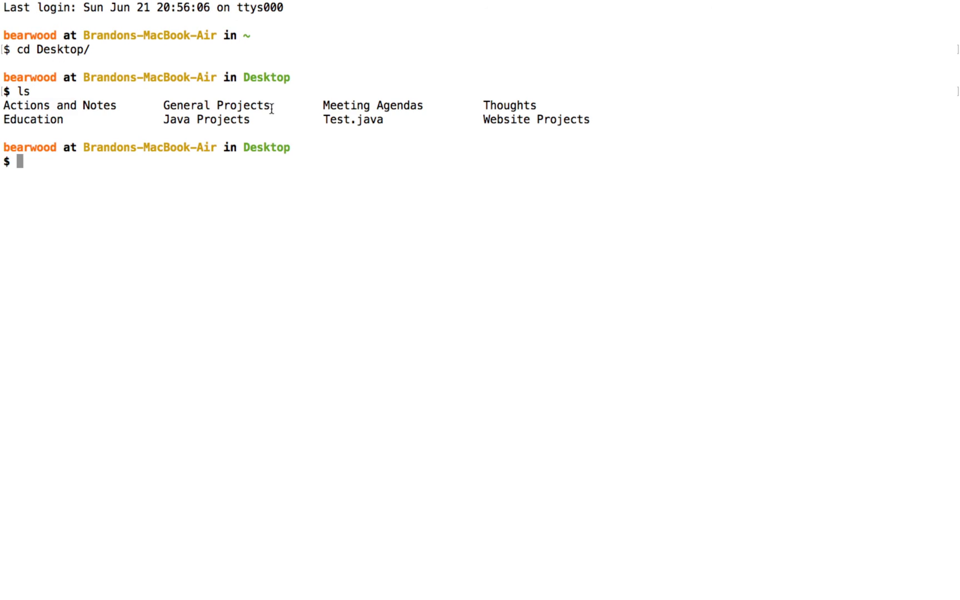
drag(324, 118, 392, 118)
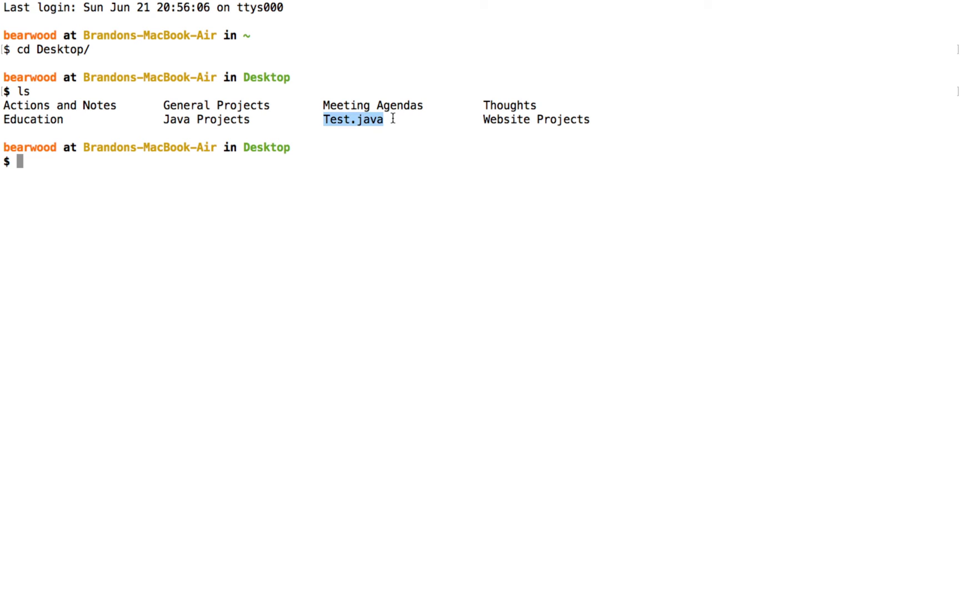
click(170, 178)
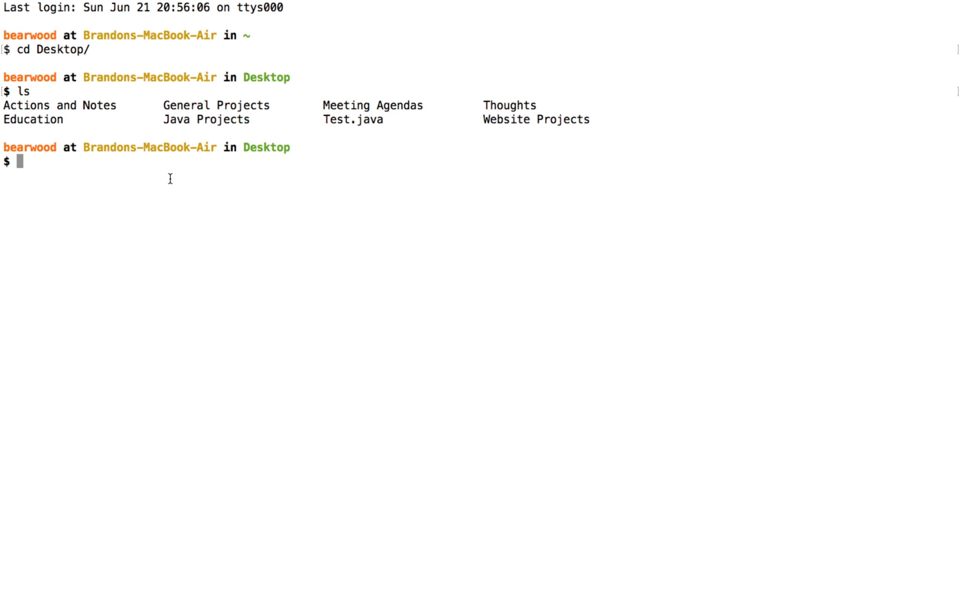
text(javac Test.java)
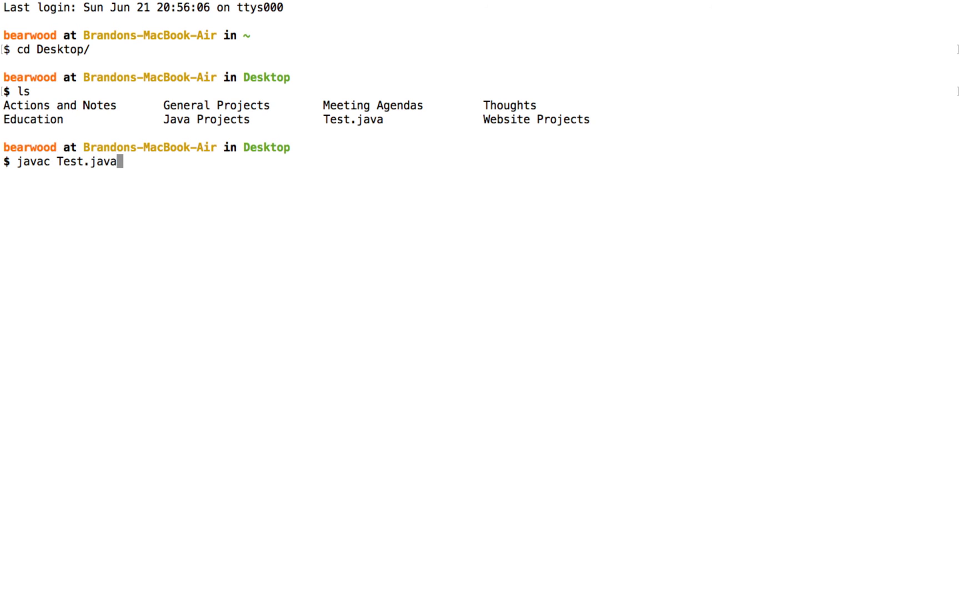
key(Return)
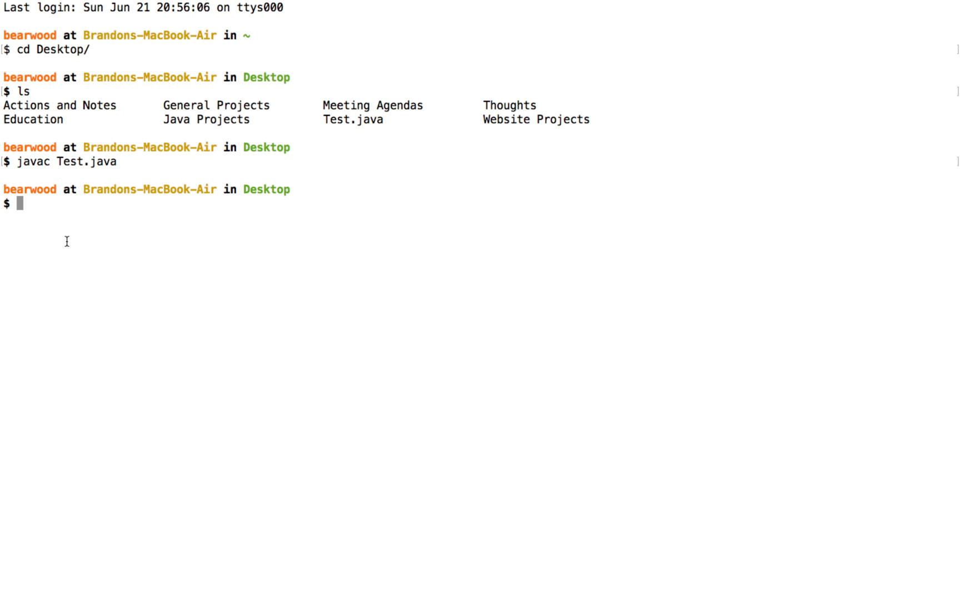
Step: List the Desktop directory's contents again and highlight the compiled Test.class file in the listing
text(java)
key(BackSpace)
key(BackSpace)
key(BackSpace)
key(BackSpace)
key(BackSpace)
text(ls)
key(Return)
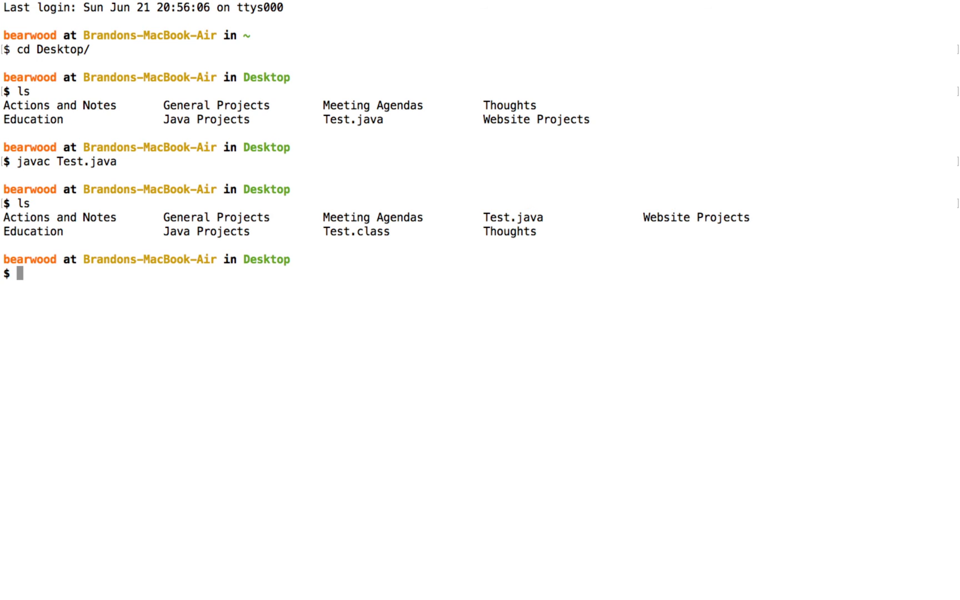
drag(322, 231, 354, 235)
triple_click(387, 231)
double_click(389, 232)
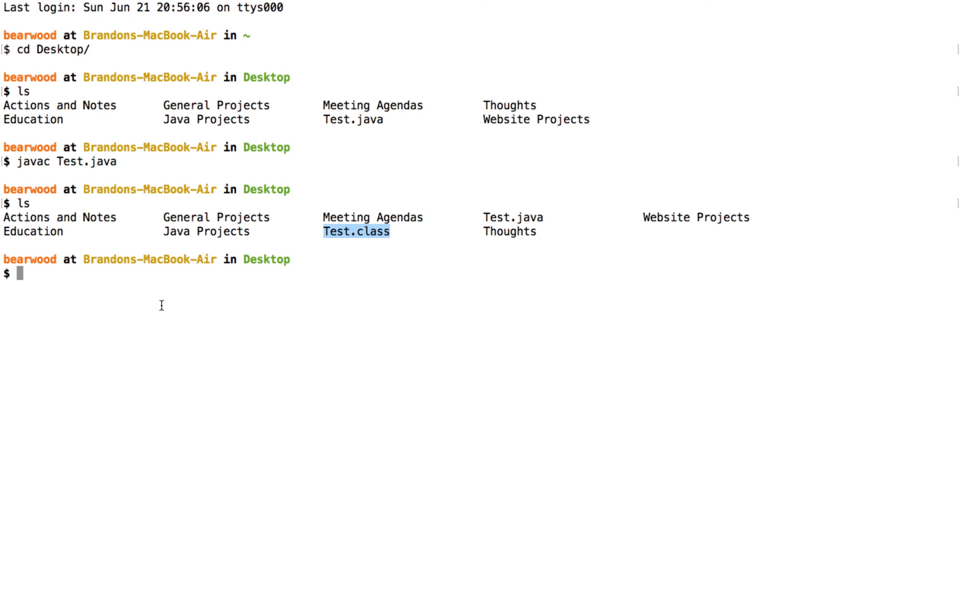
Step: Run the compiled Test class with the java command, giving the class name without its file extension
click(145, 294)
text(java Test)
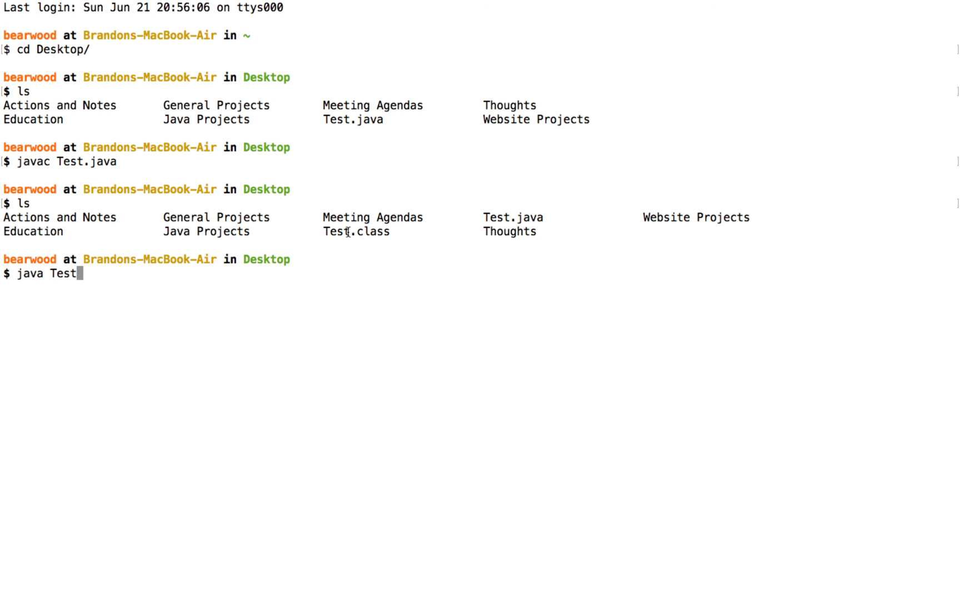
drag(324, 229, 396, 231)
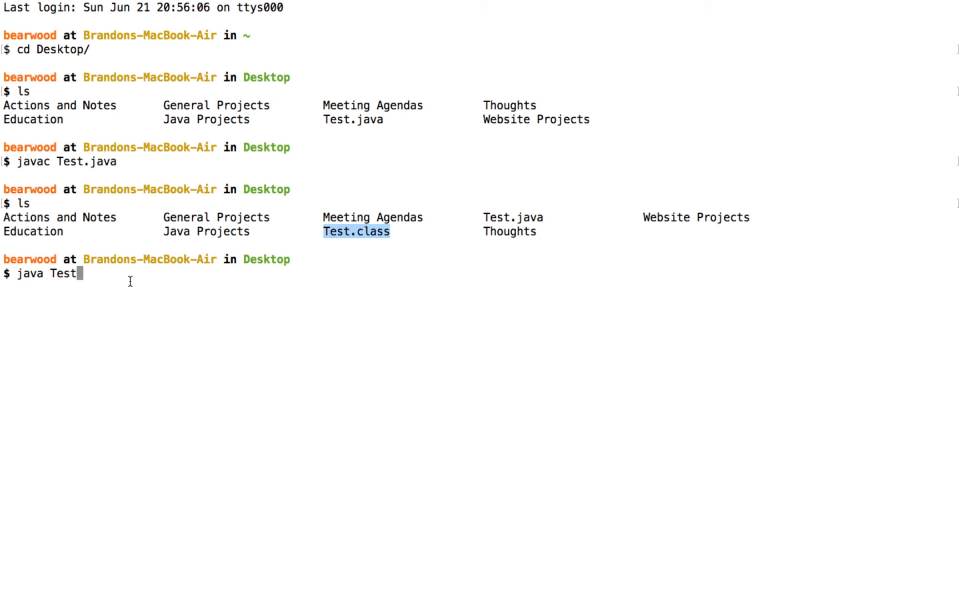
click(89, 279)
key(Return)
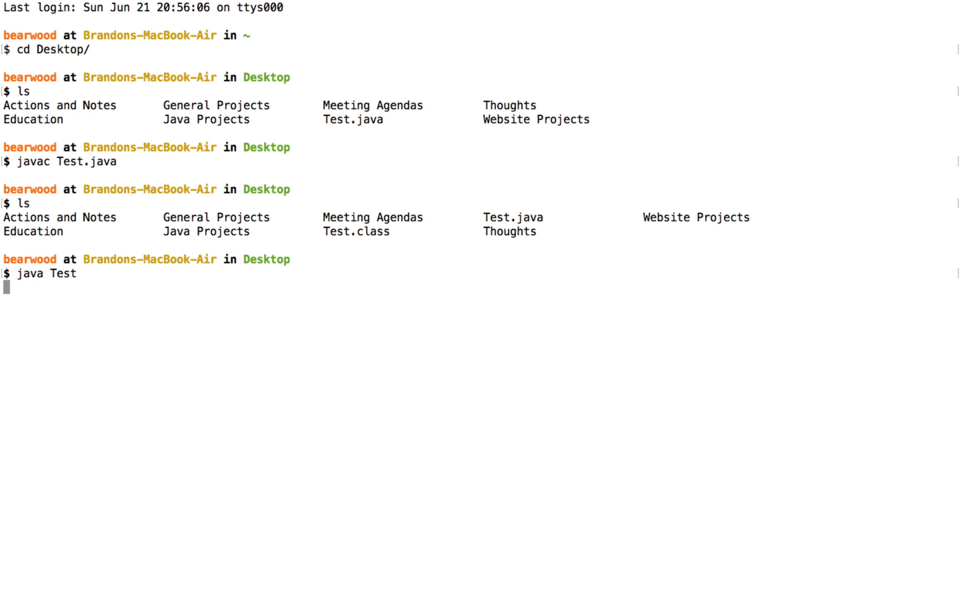